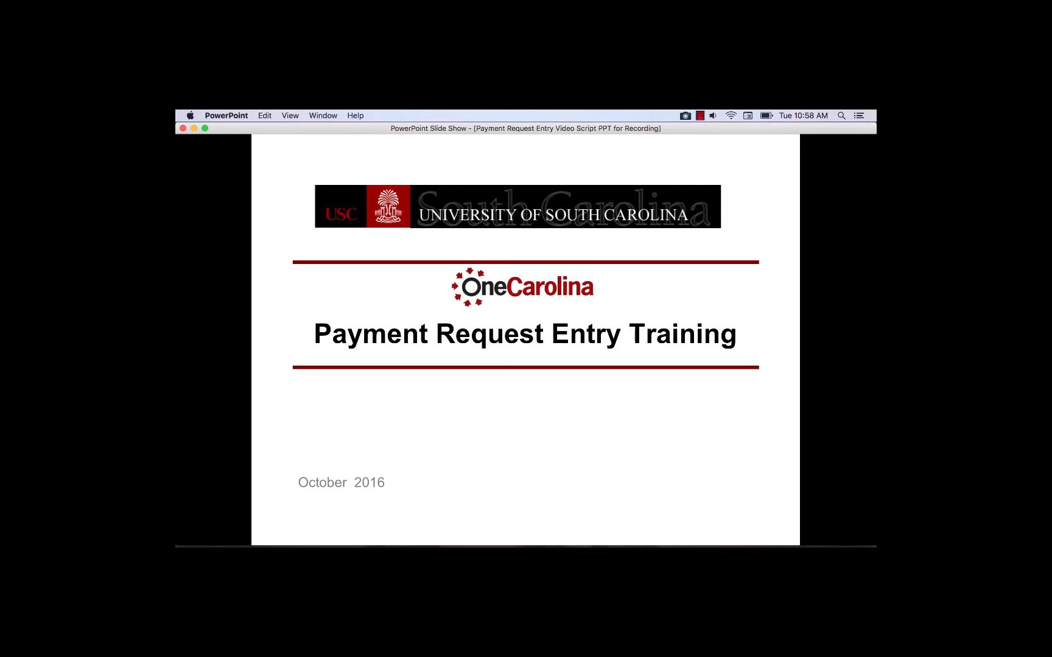
Advance the training slideshow from the title slide to the welcome slide.
key("Right")
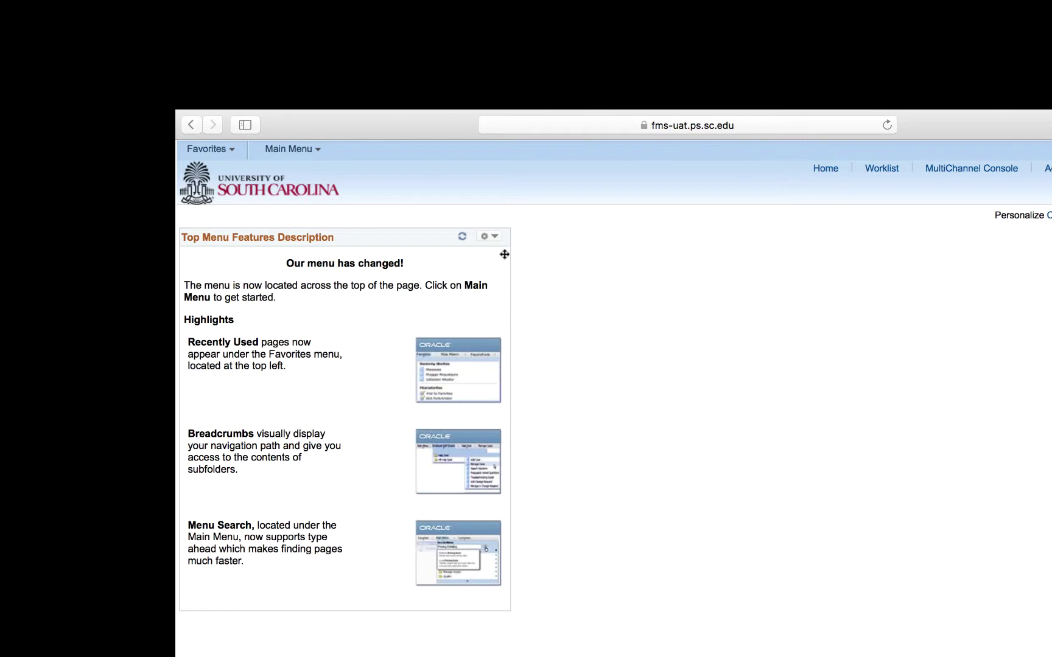
From Main Menu, sort folders alphabetically and go to Employee Self-Service > Payment Request Center.
left_click(292, 152)
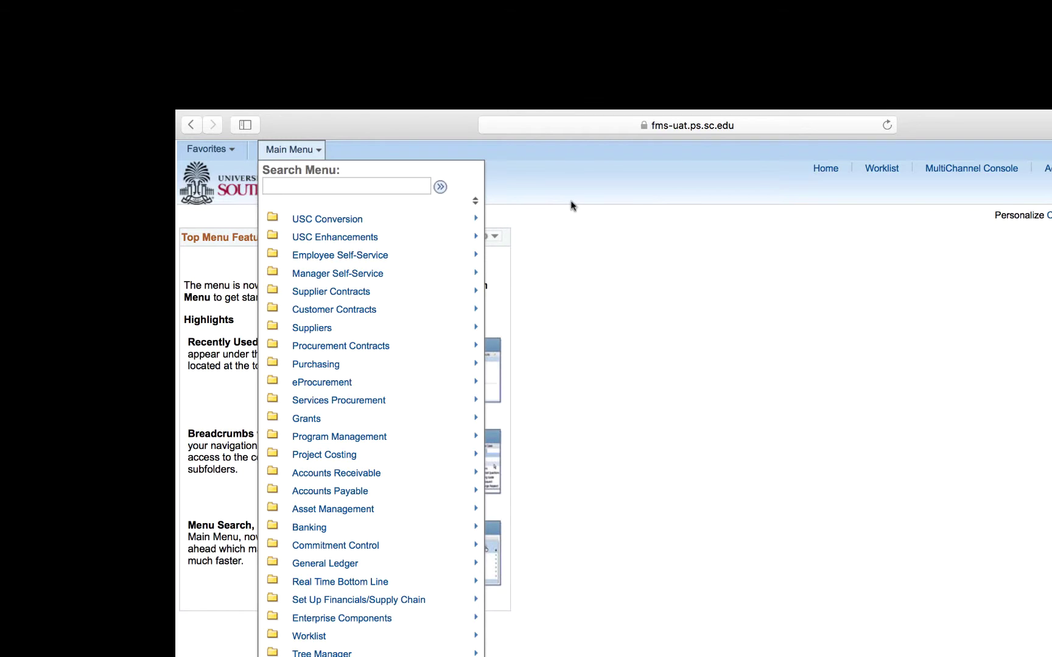
left_click(474, 203)
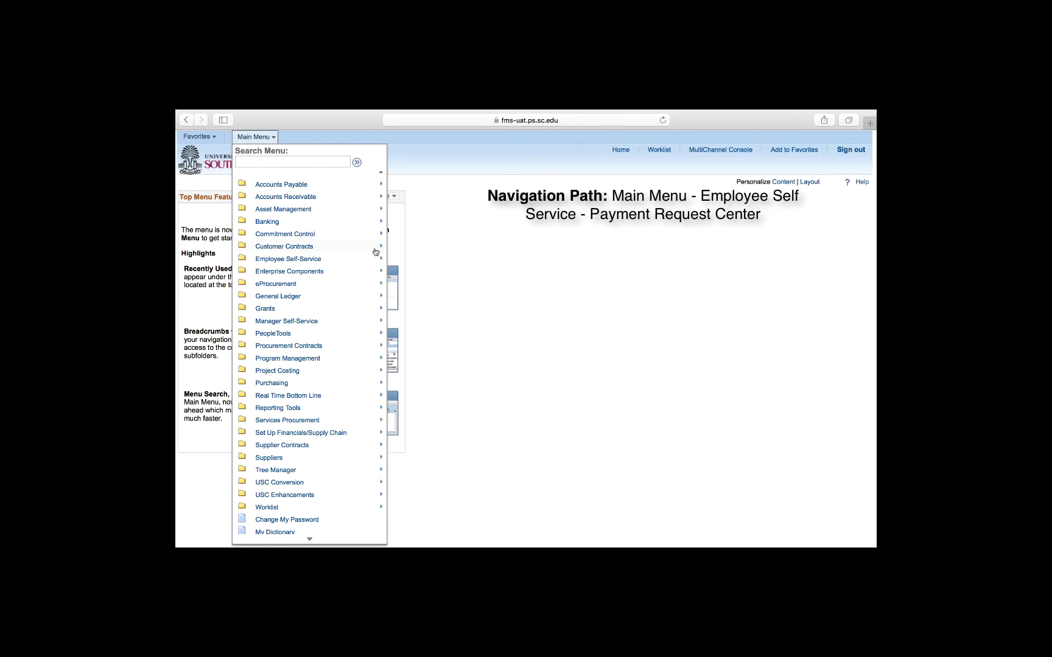
mouse_move(366, 260)
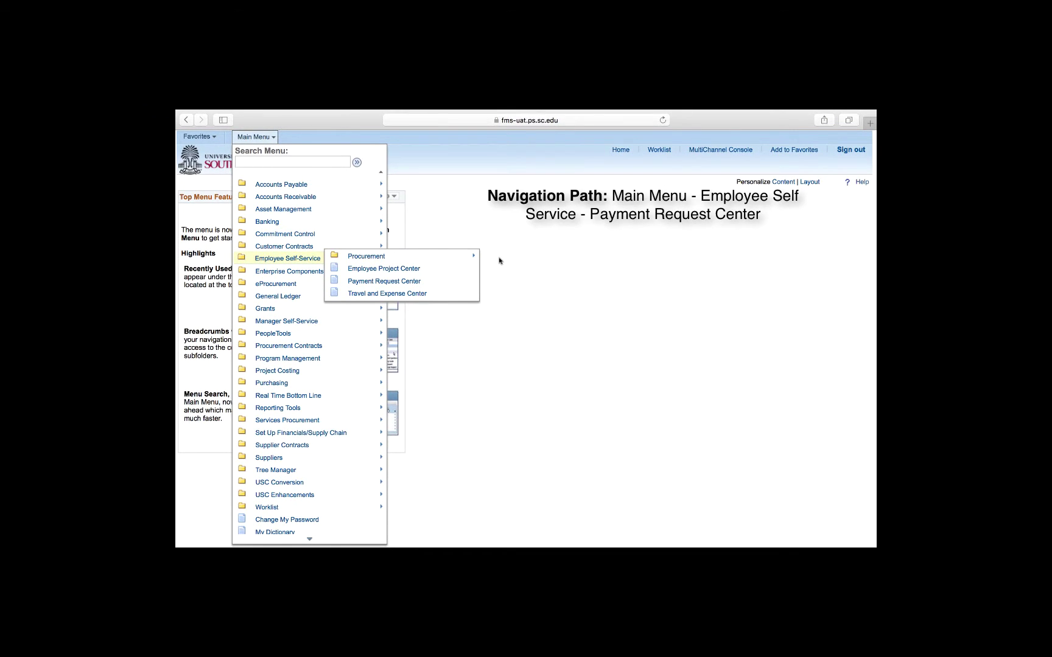
left_click(465, 282)
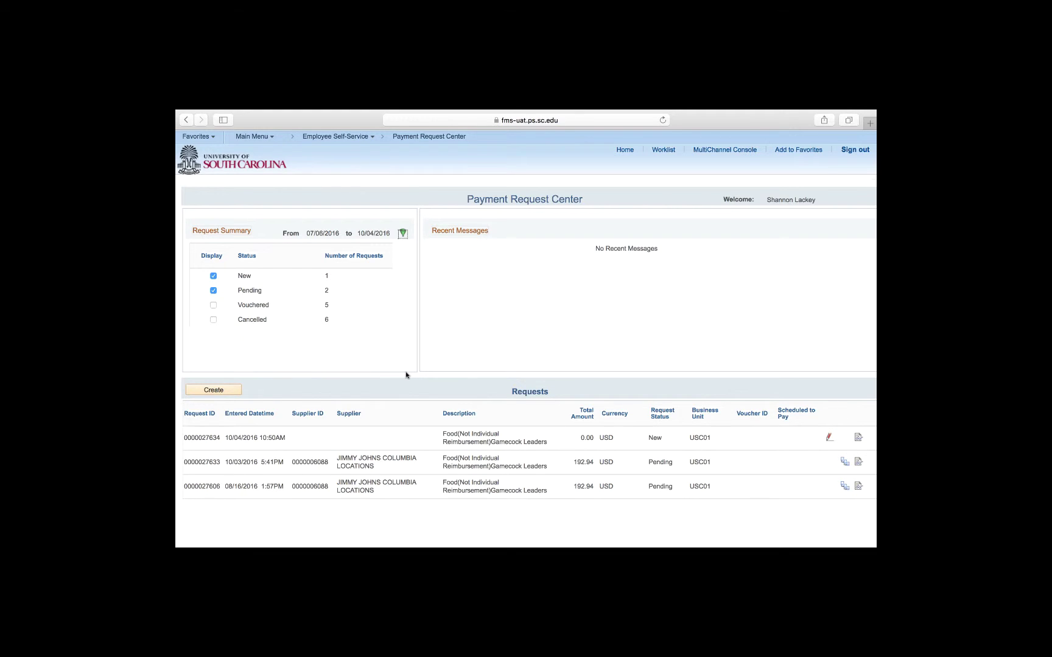
Create a new payment request and place the cursor in the Invoice Number field.
left_click(239, 393)
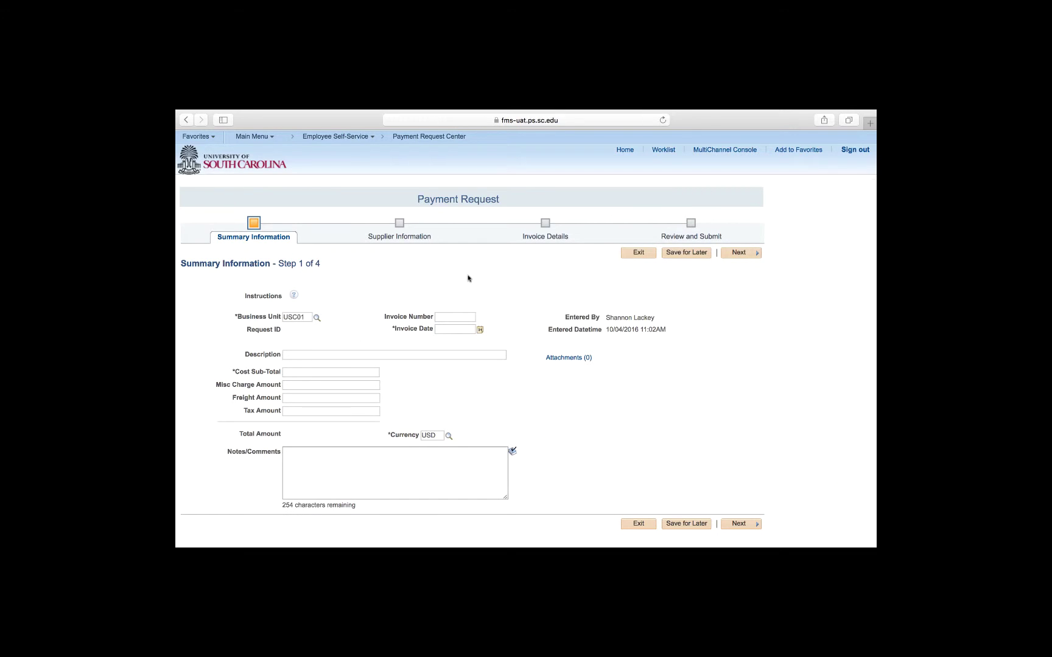
left_click(469, 317)
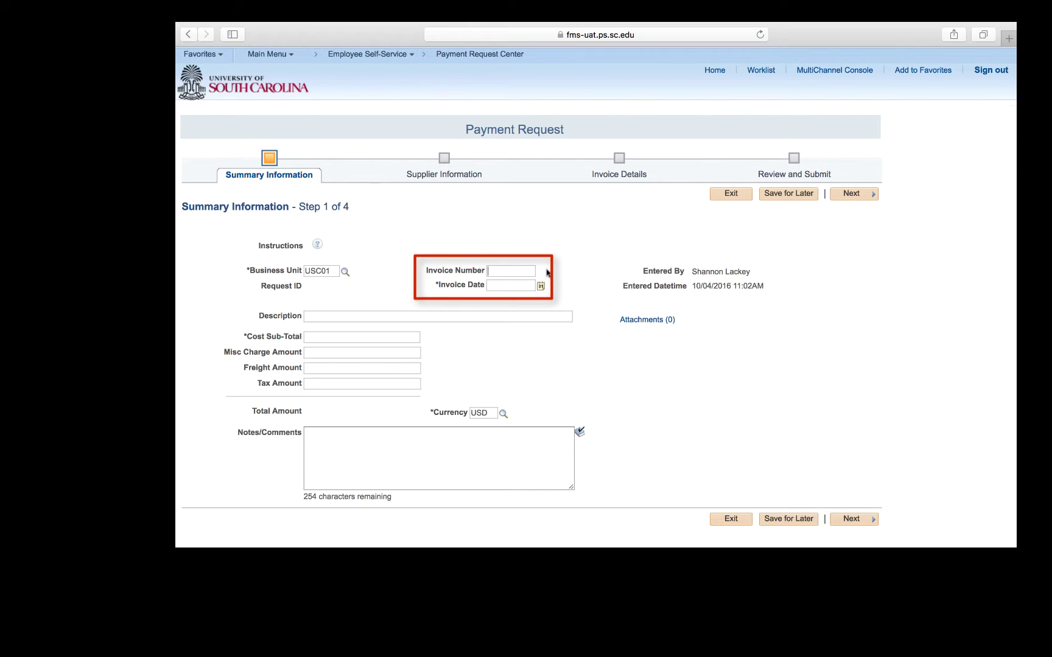
Enter the invoice number and set the invoice date to 10/04/2016.
type("10")
type("04")
type("2016")
type("_Jimmy")
type("Johns")
left_click(518, 285)
type("100429")
key("BackSpace")
type("016")
key("Tab")
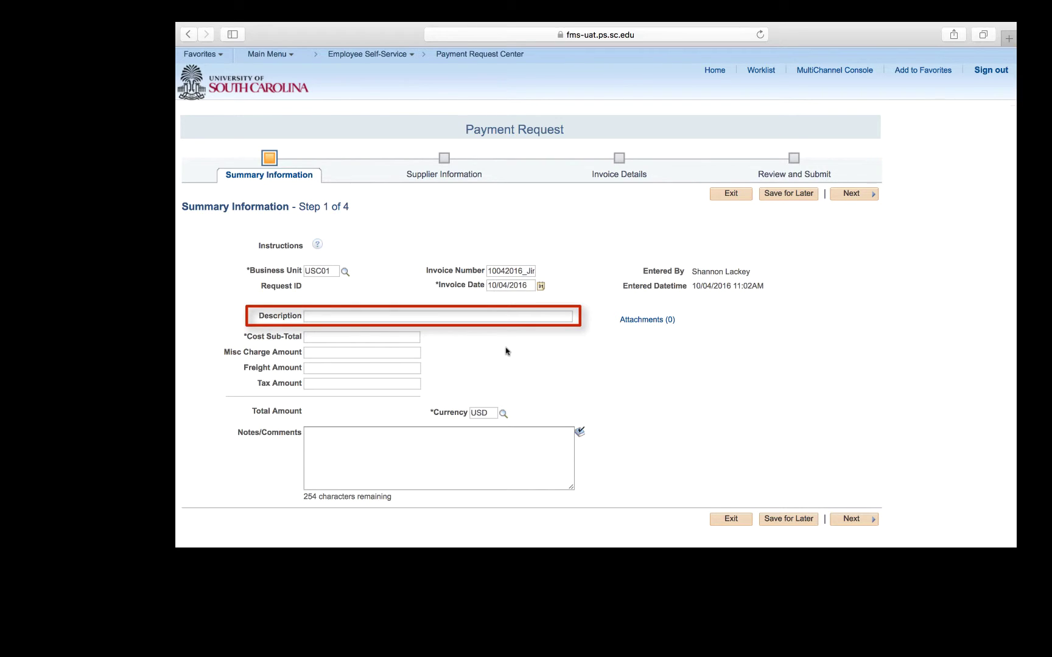
Enter the description 'Food(Not Individual Reimbursement)Gamecock Leaders'.
type("Food(Not Individual Reimbursement)")
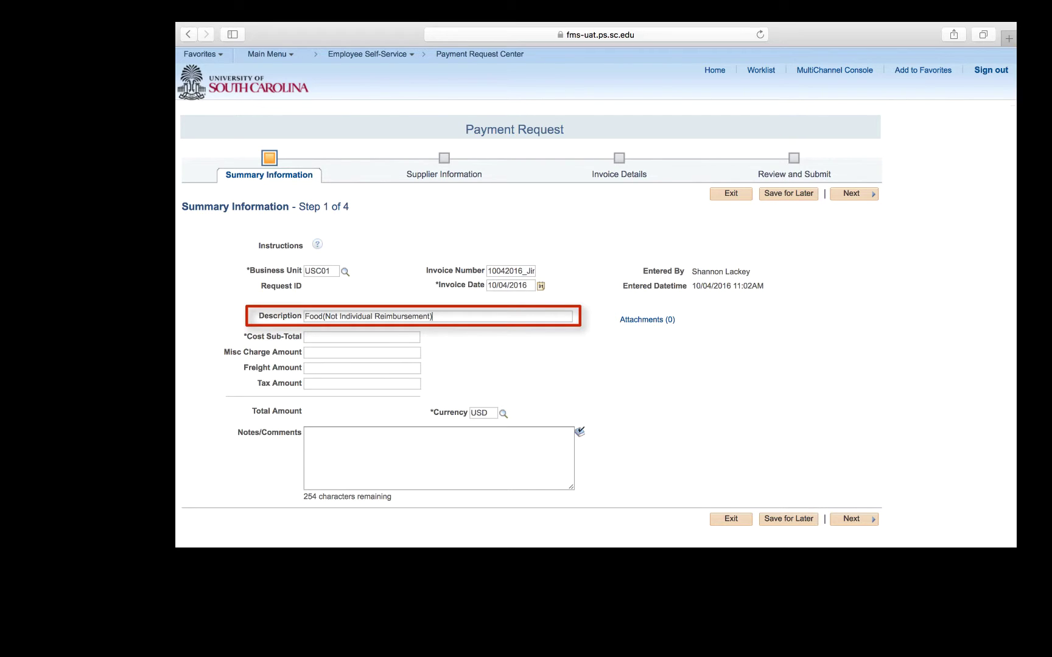
type("Gamecock Leaders")
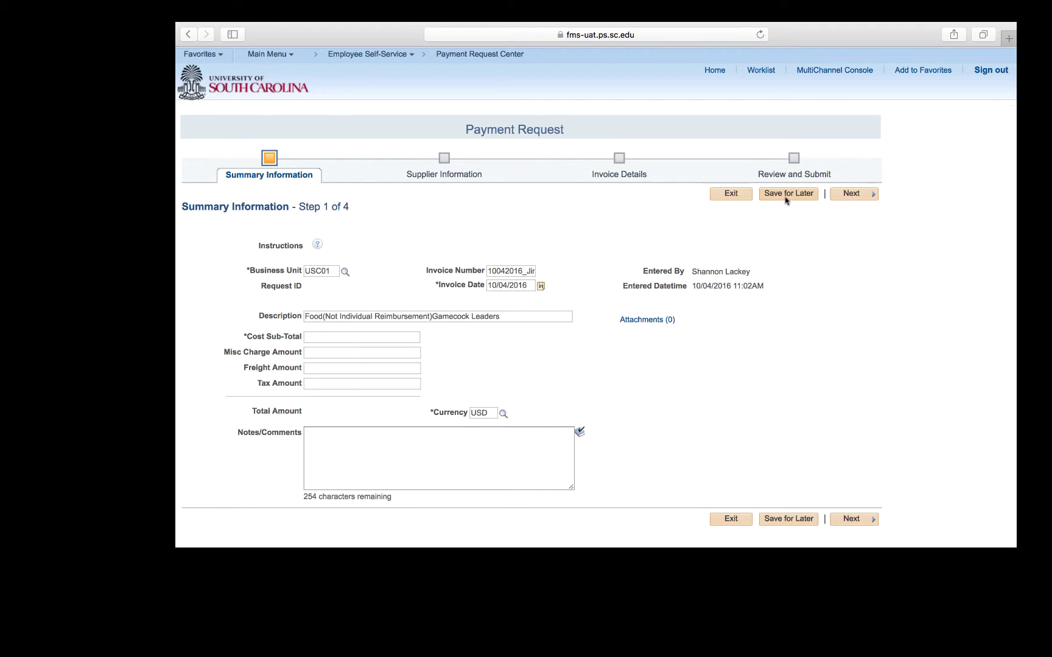
Save the request for later, acknowledge the confirmation, and open the Attachments (0) window.
left_click(785, 194)
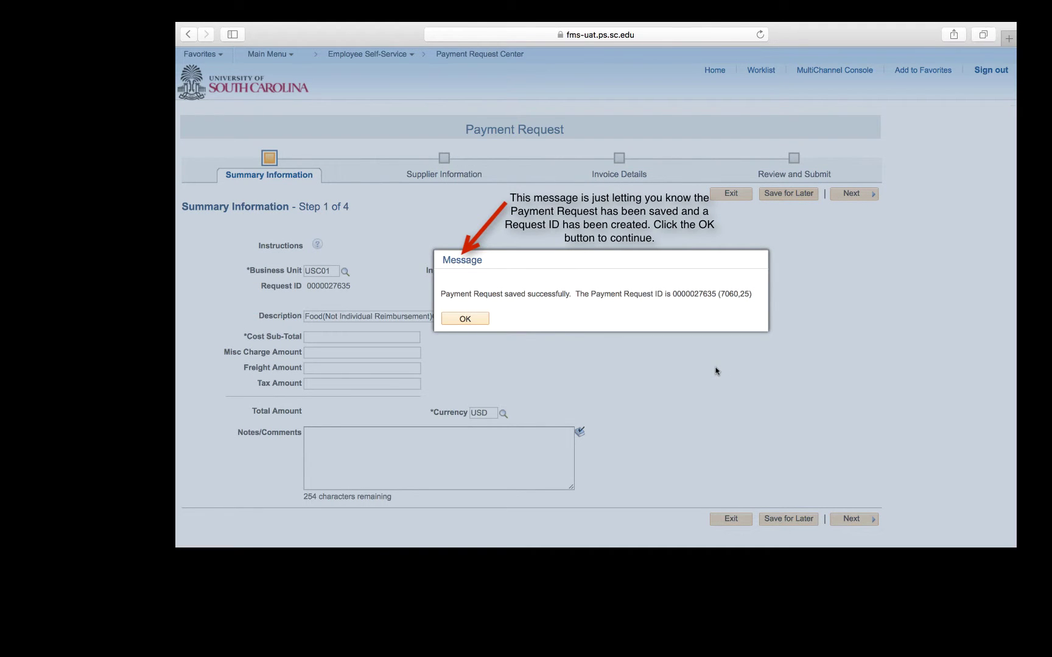
left_click(486, 320)
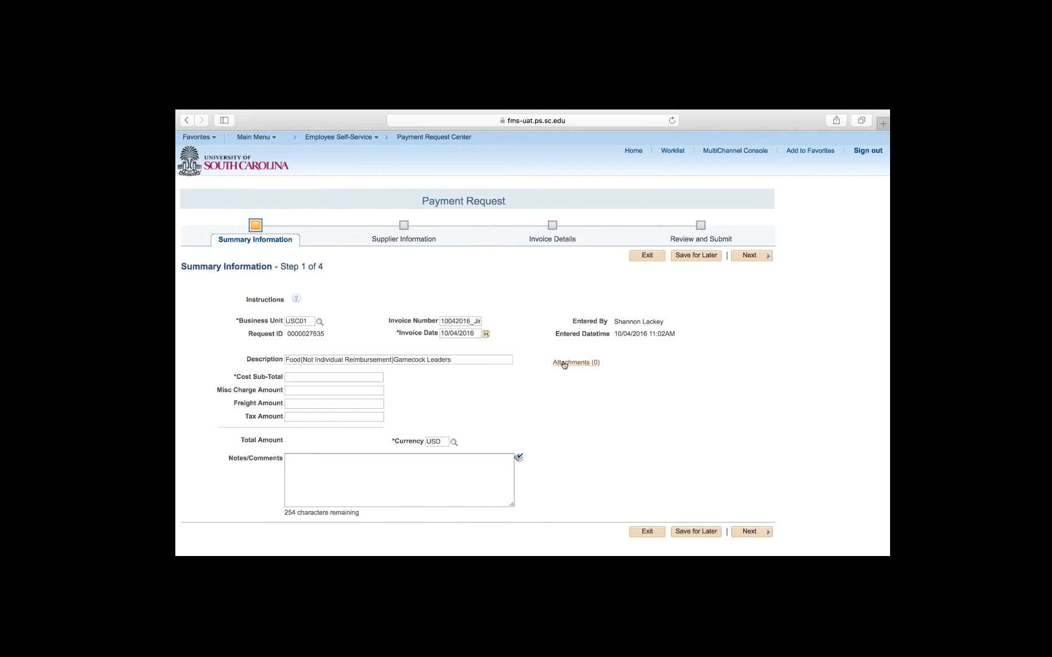
left_click(564, 363)
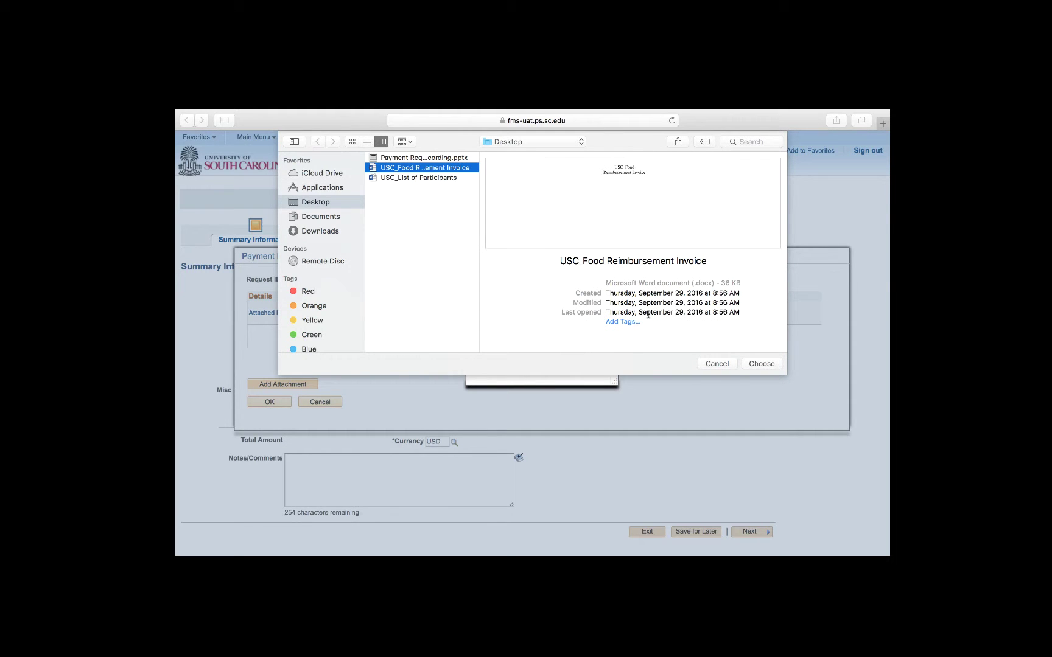
Upload the food invoice and the USC_List of Participants file, then return to Summary Information.
left_click(760, 363)
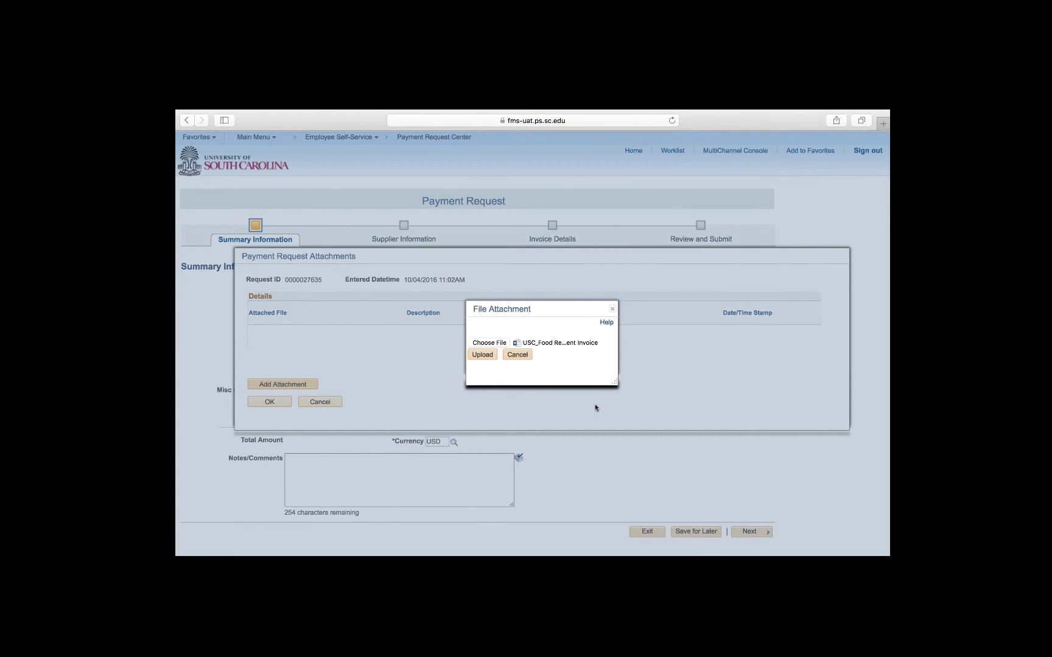
left_click(486, 356)
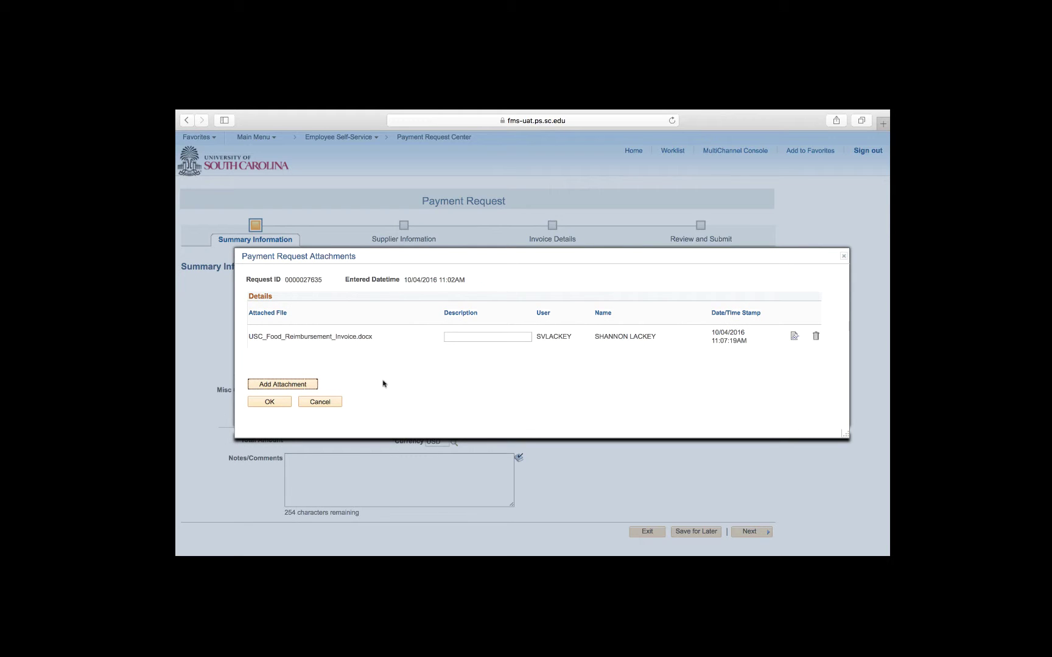
left_click(311, 384)
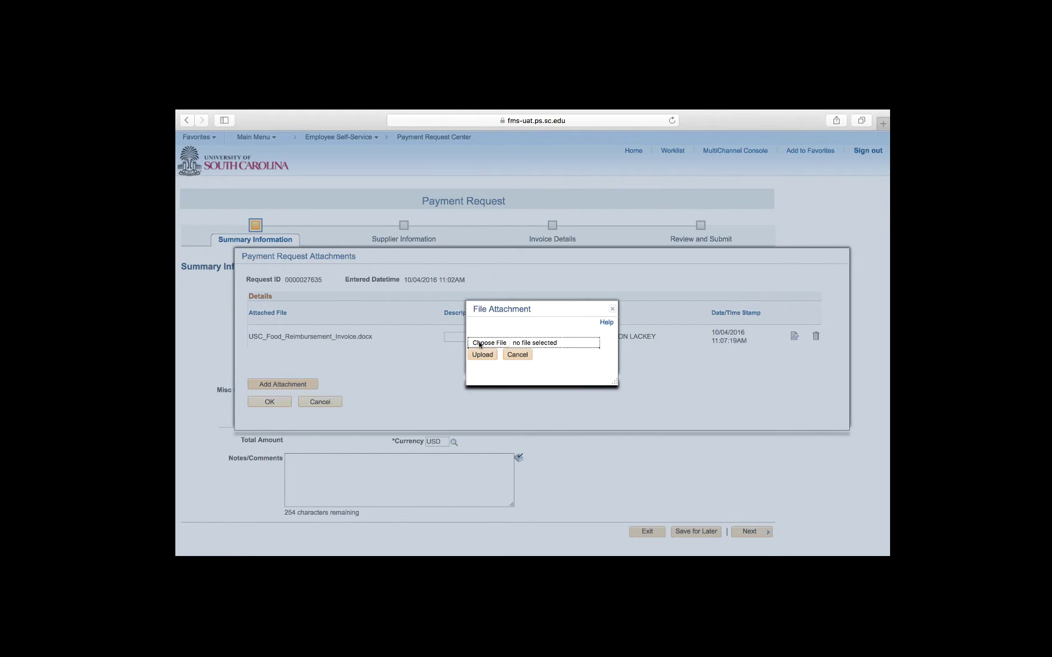
left_click(481, 343)
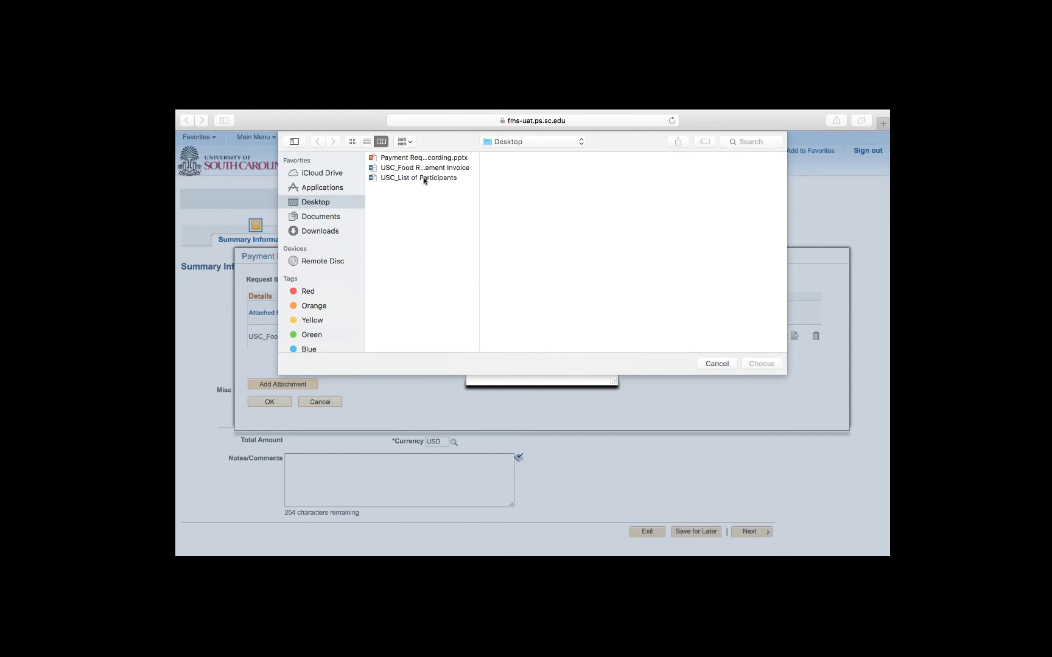
left_click(424, 178)
left_click(761, 364)
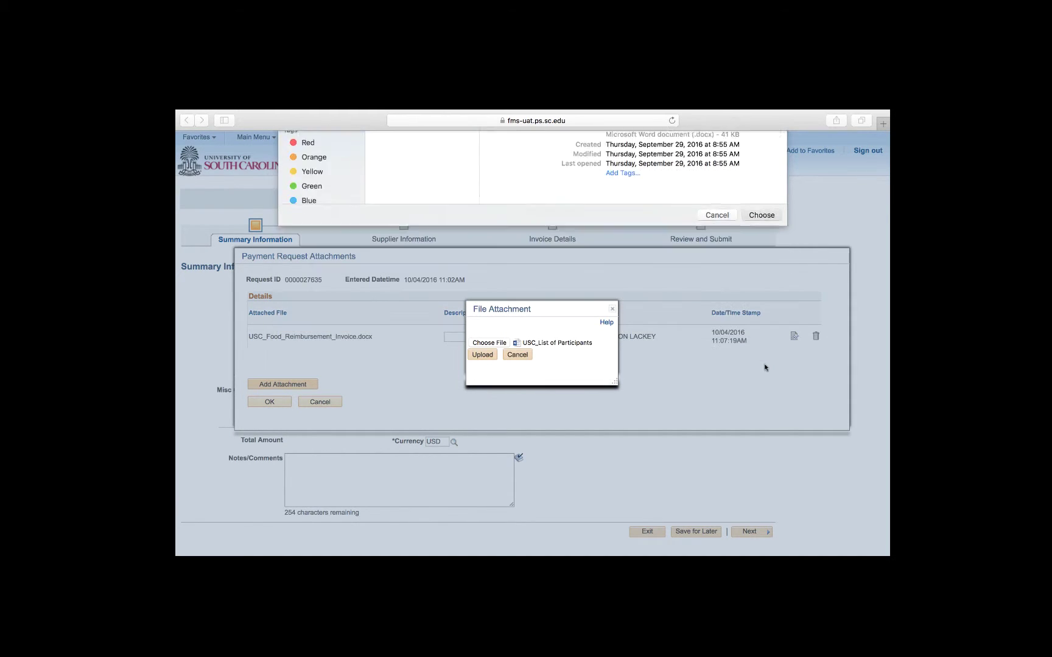
left_click(484, 357)
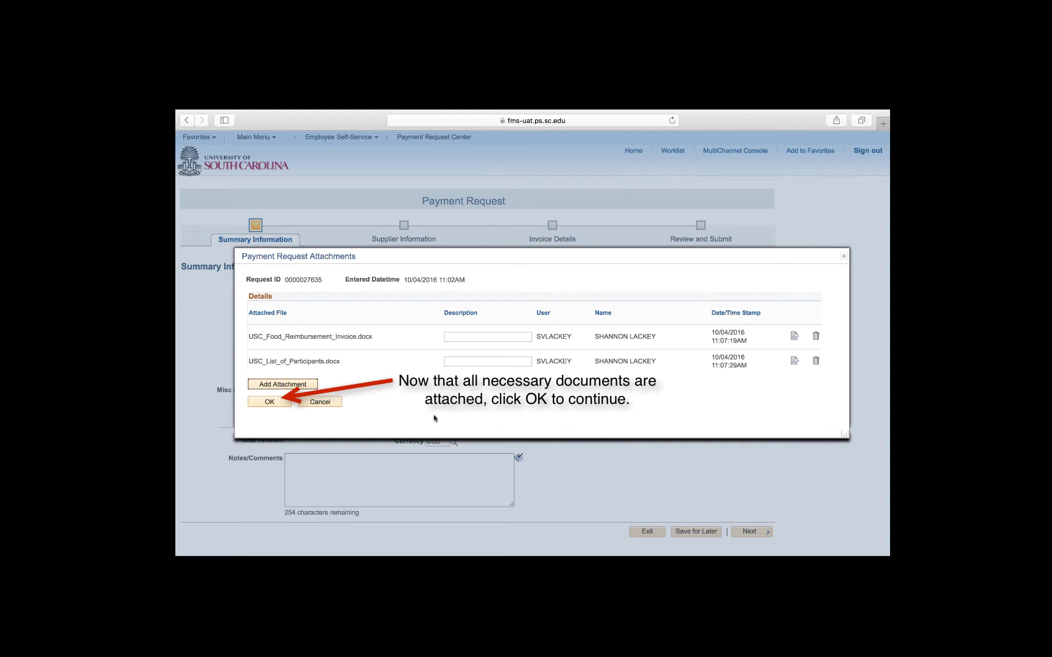
left_click(282, 403)
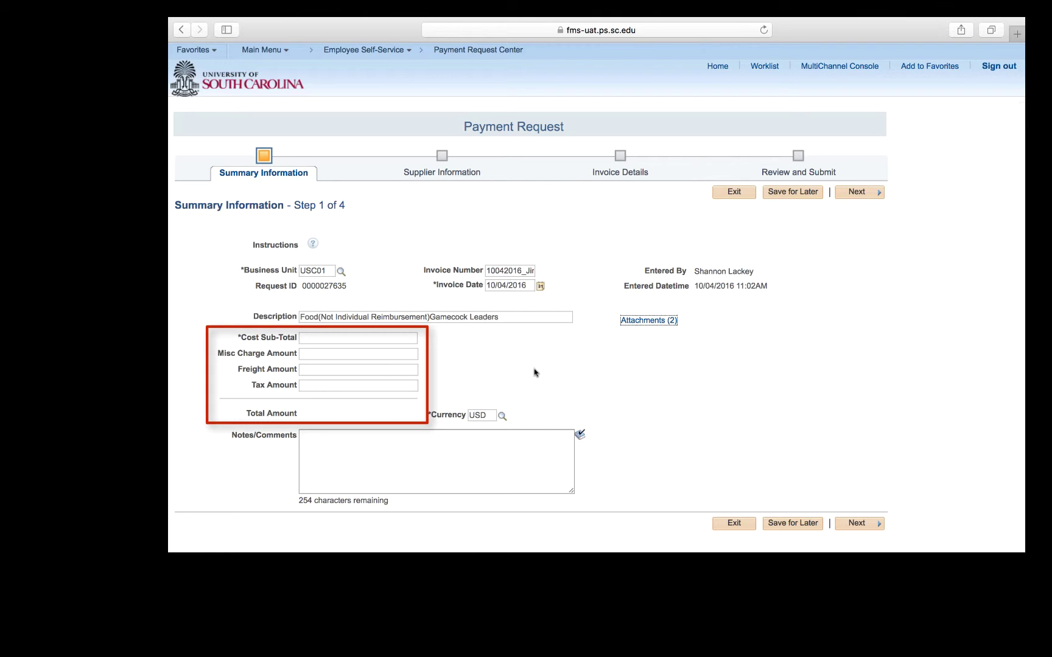
Enter Cost Sub-Total 175.40 and Tax Amount 17.54 so the total becomes 192.94.
left_click(414, 339)
type("175.40")
left_click(414, 385)
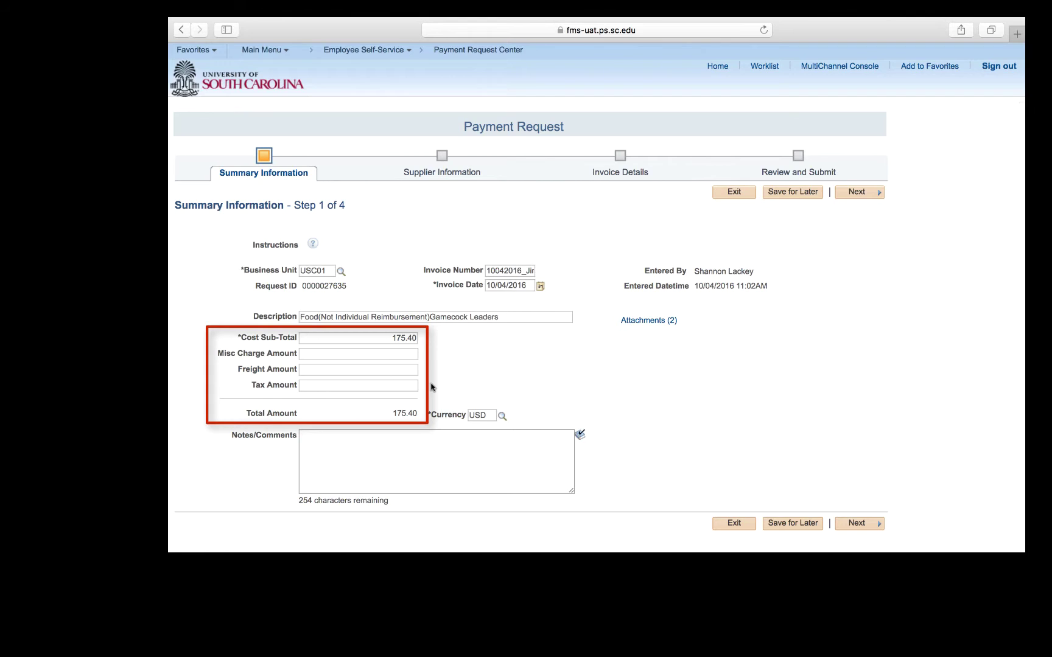
type("17.54")
left_click(334, 446)
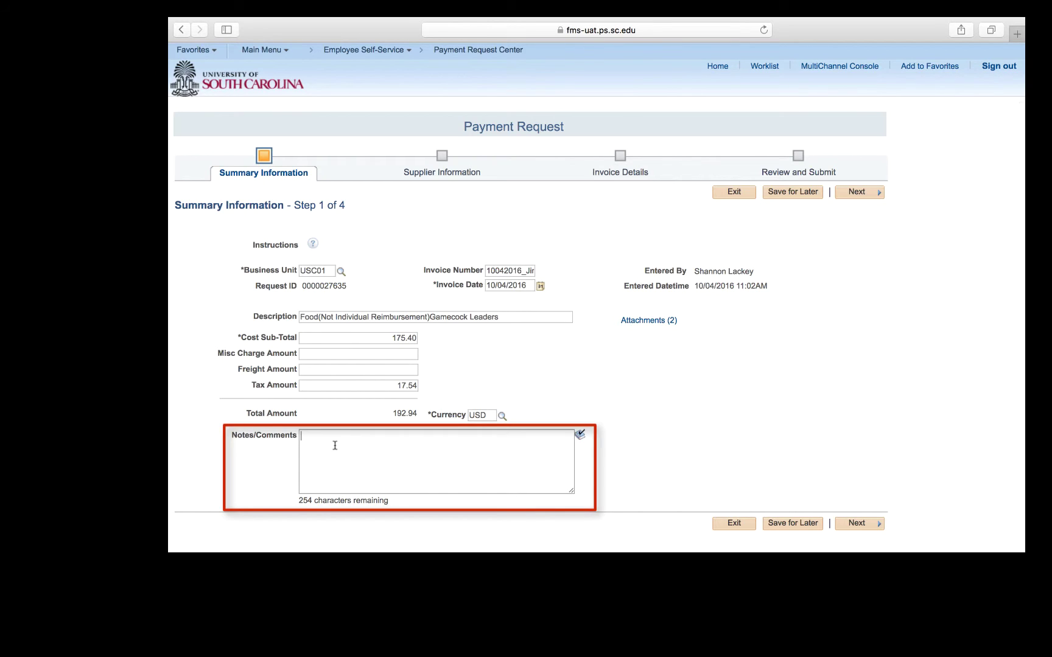
Type 'mail to specific address' in Notes/Comments followed by the mailing street address.
type("mail ")
type("to speci")
type("fic address")
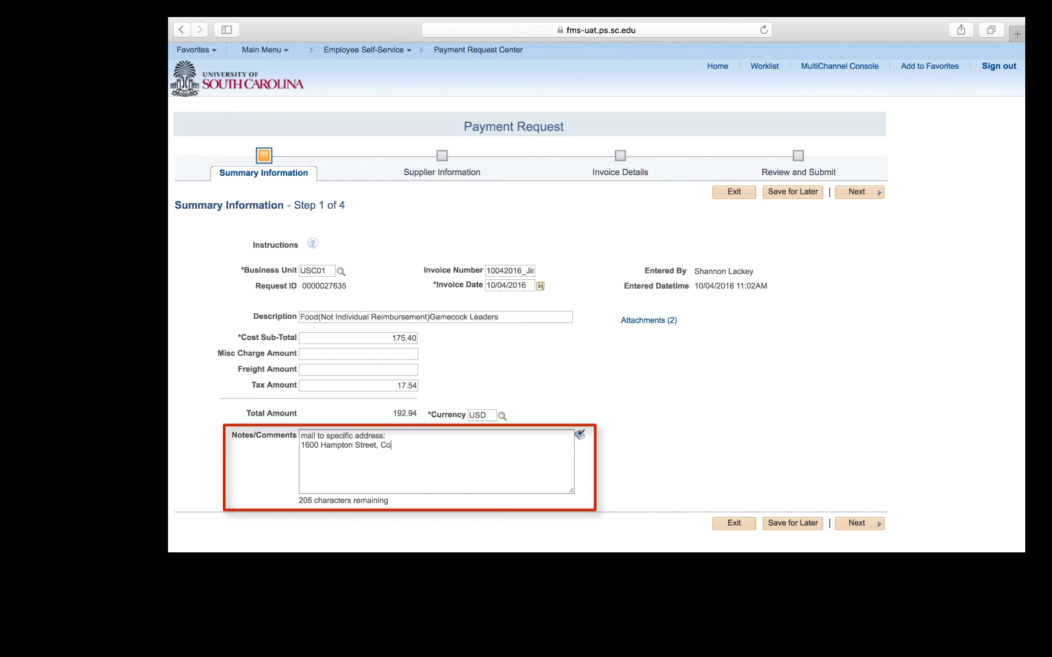
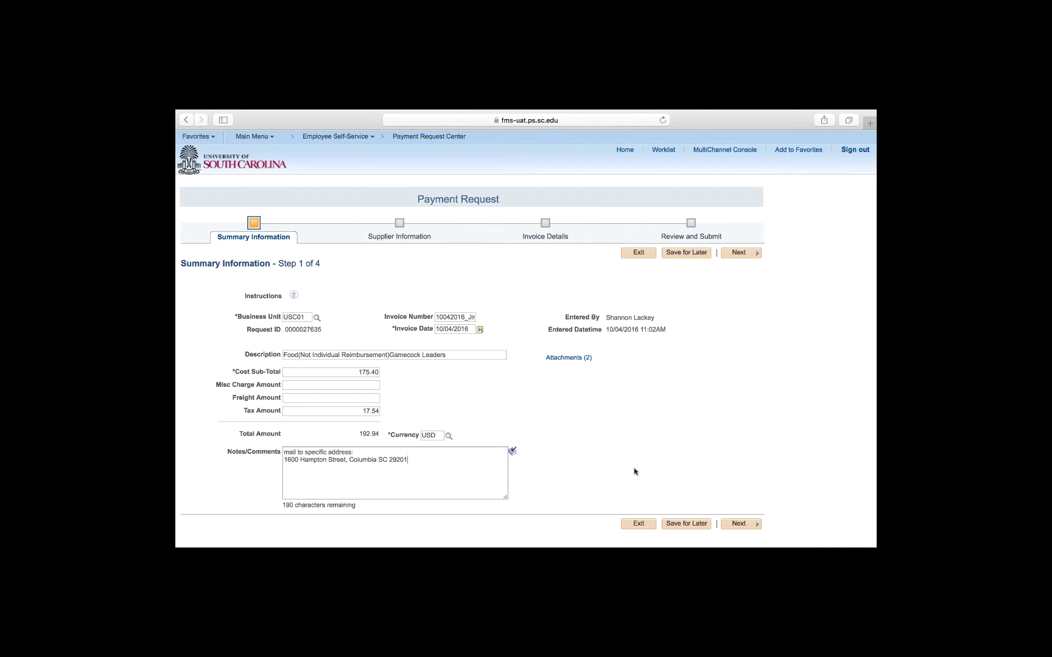
Advance to Step 2 of 4, Supplier Information.
left_click(744, 526)
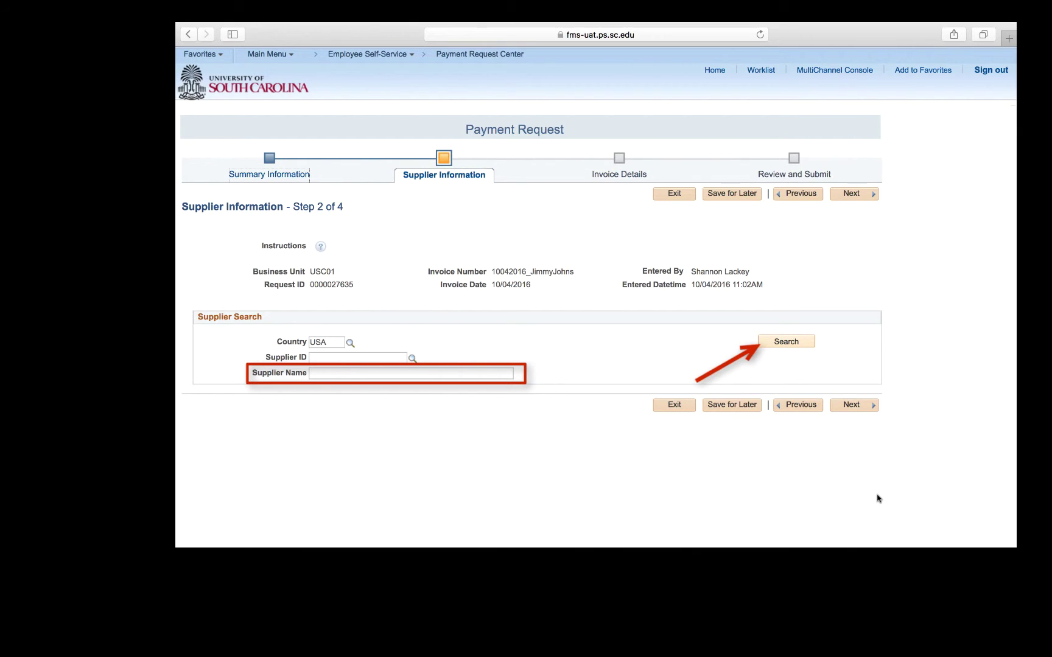
Search suppliers by the name 'Jimmy Johns' to list the two matches.
left_click(423, 373)
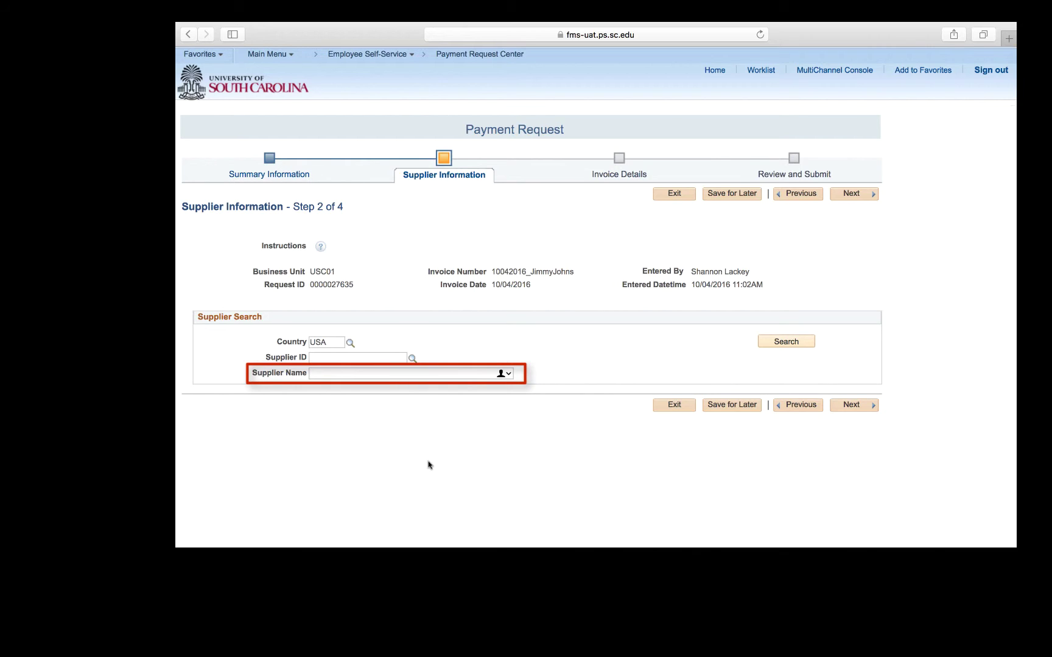
type("Jimmy Johns")
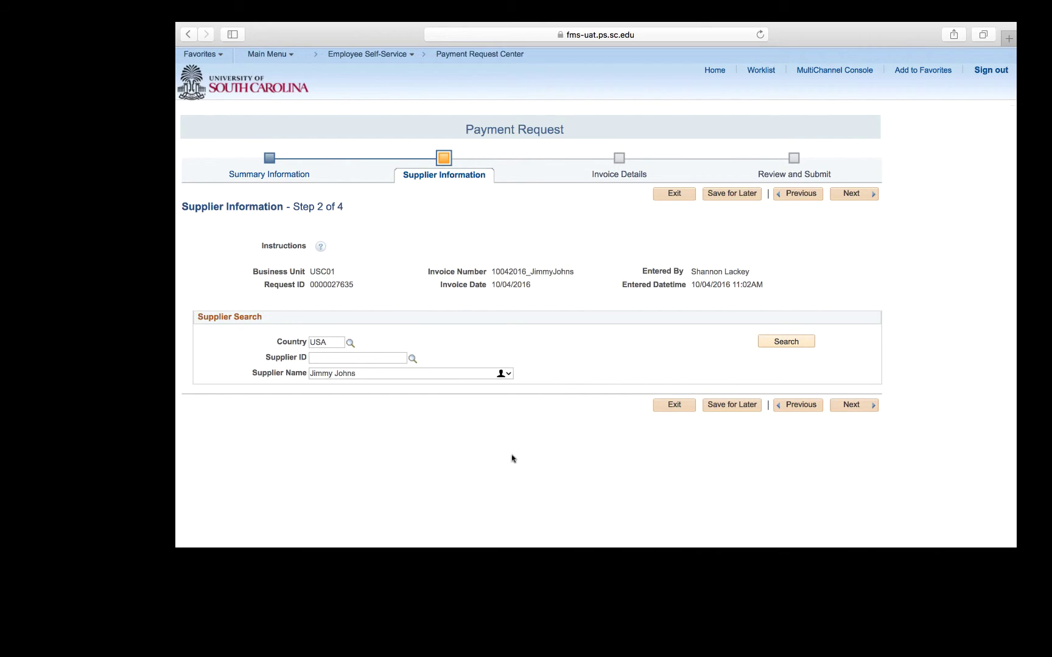
left_click(768, 343)
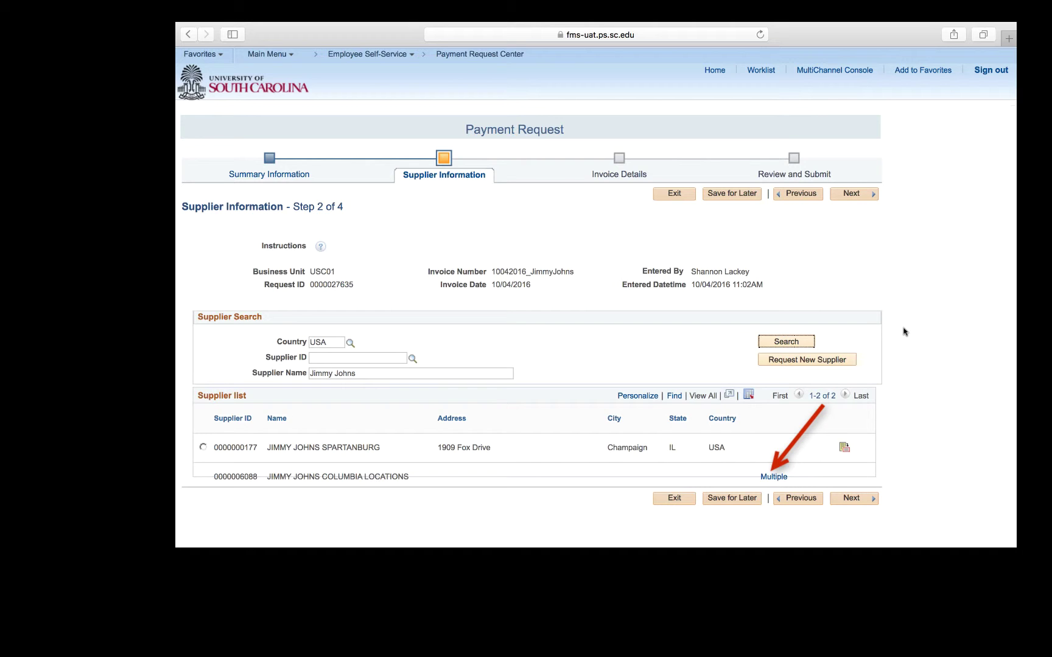
Choose supplier location 001 of JIMMY JOHNS COLUMBIA LOCATIONS as the request's supplier address.
left_click(783, 478)
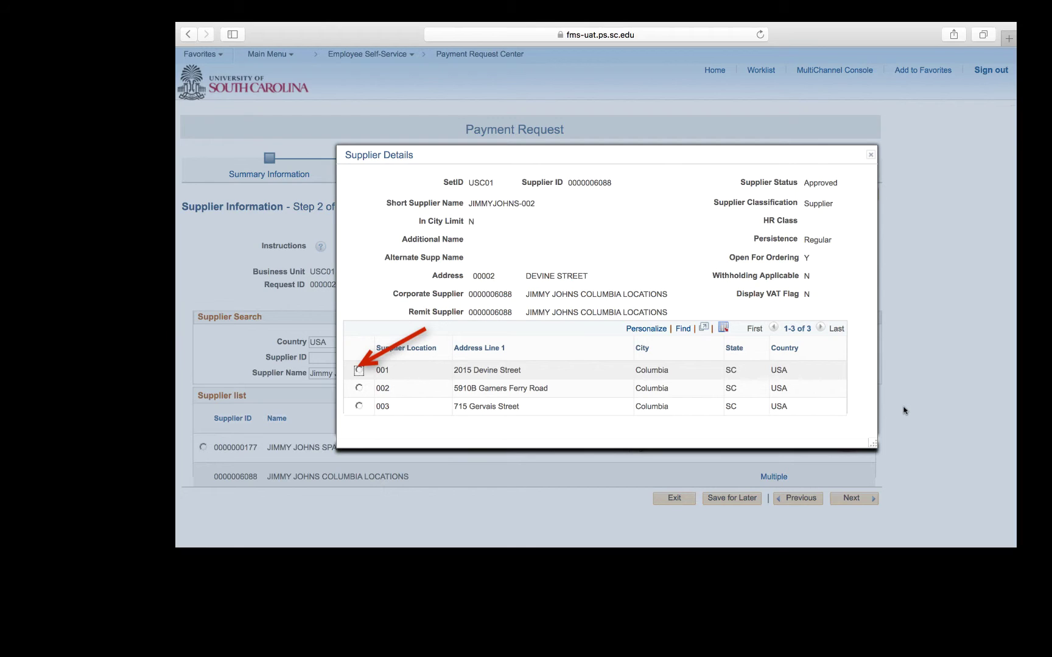
left_click(359, 371)
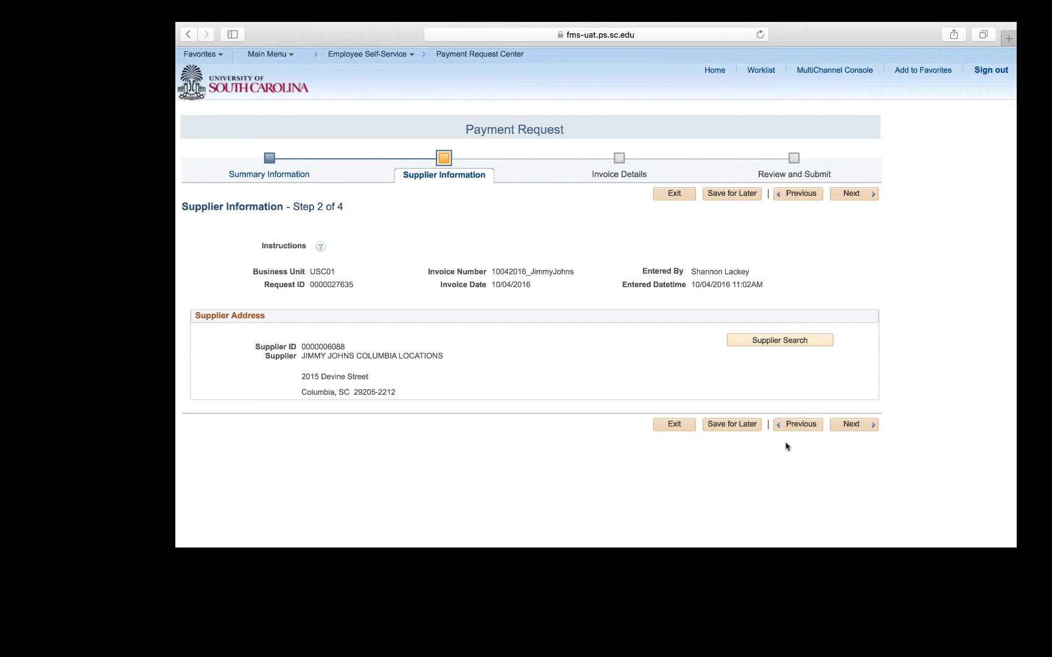
Move on to Invoice Details and start a new invoice line.
left_click(857, 426)
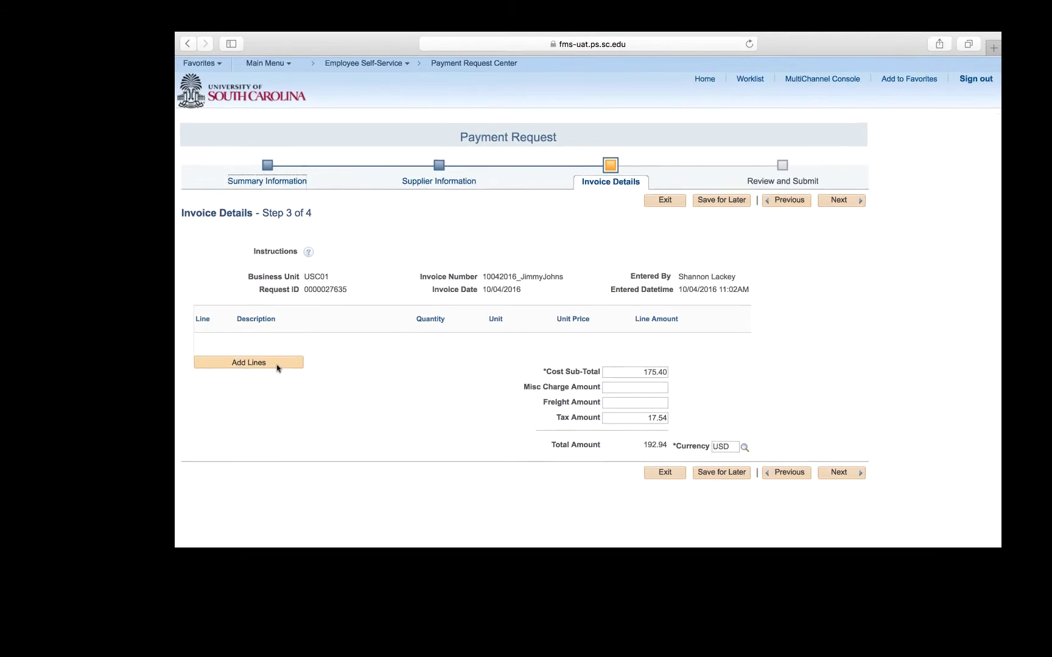
left_click(276, 364)
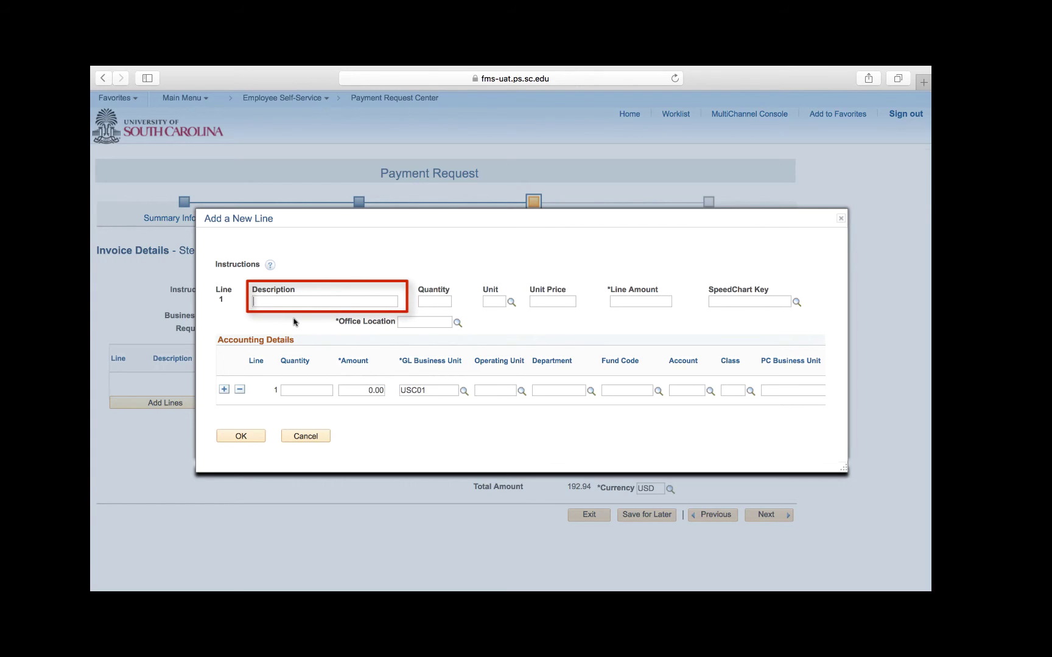
Describe line 1 as '20 bagged lunches from Jimmys' at 175.40 and list office locations.
type("20 bagged lunches from Jimmys")
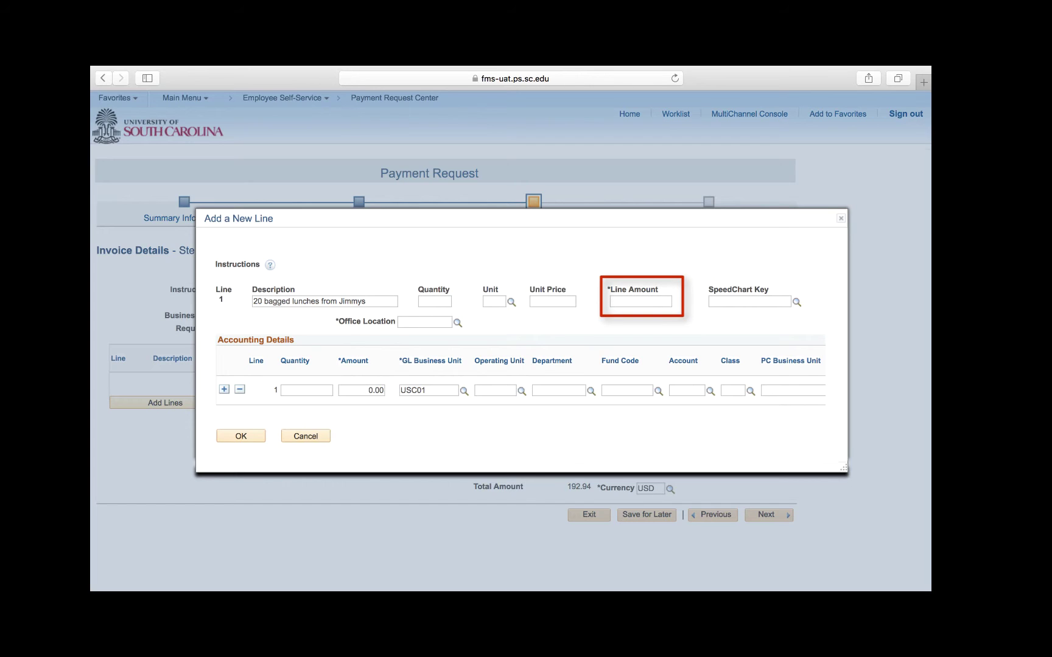
left_click(657, 301)
type("175.40")
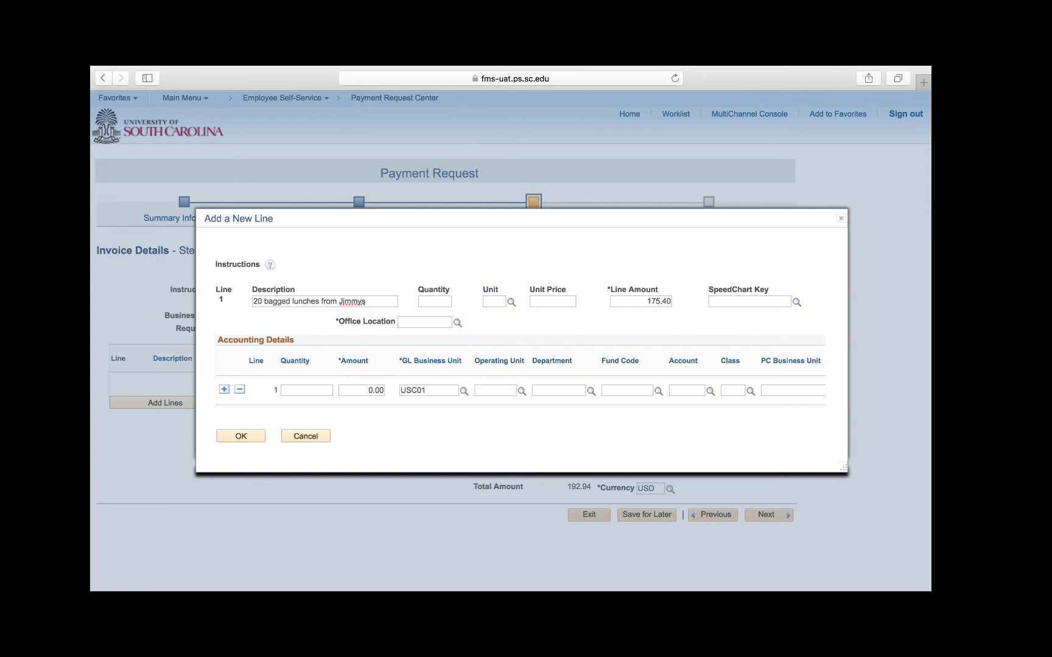
left_click(458, 322)
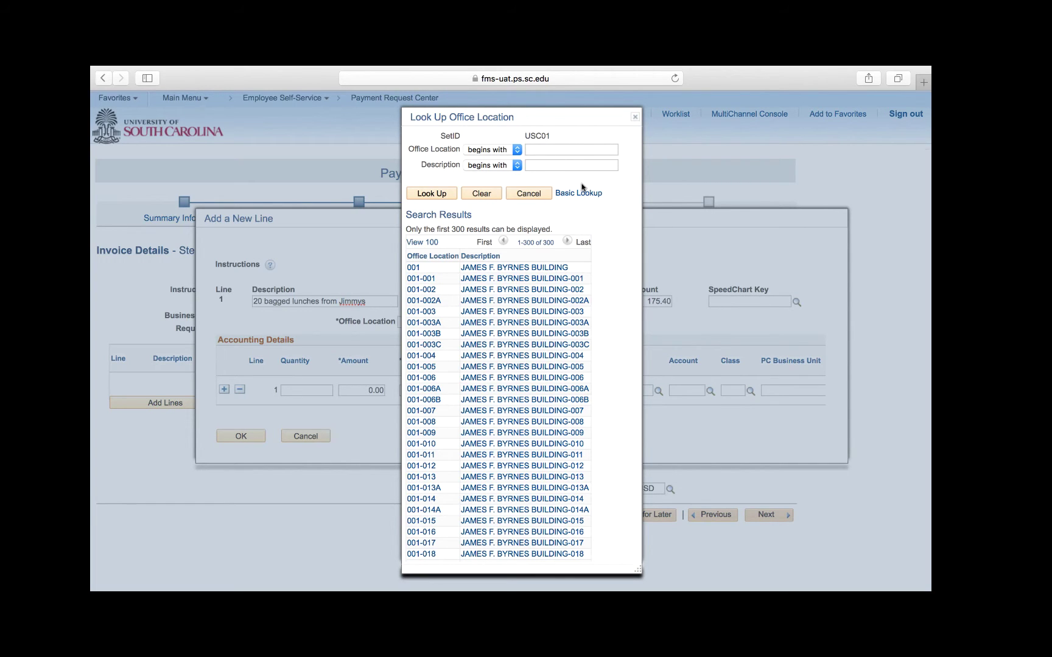
Look up and assign office location 029-608 to line 1.
type("029-608")
left_click(450, 197)
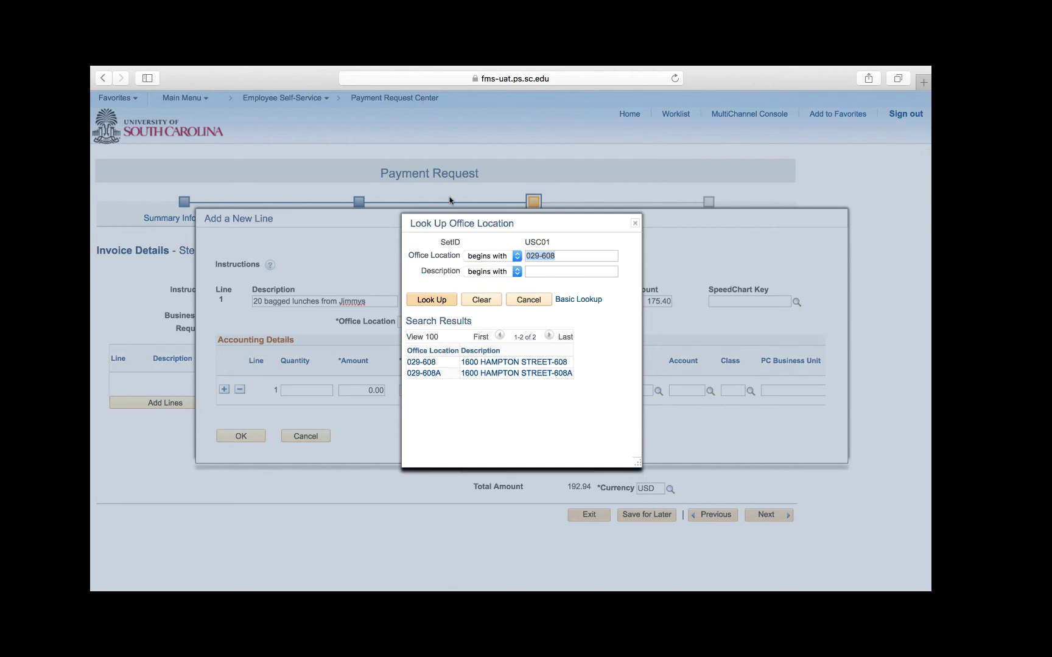
left_click(430, 363)
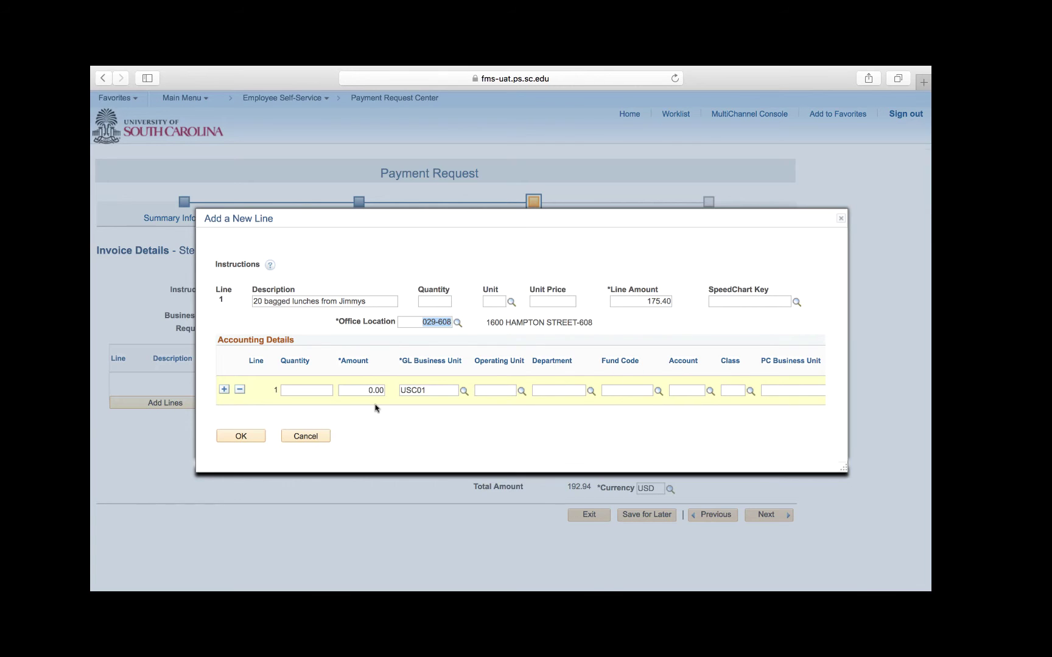
Scroll the Accounting Details grid right to reveal the Project, Activity and Product columns.
scroll(395, 405, "right", 5)
Set the accounting line's amount to 175.40 and operating unit to CL008.
left_click(370, 391)
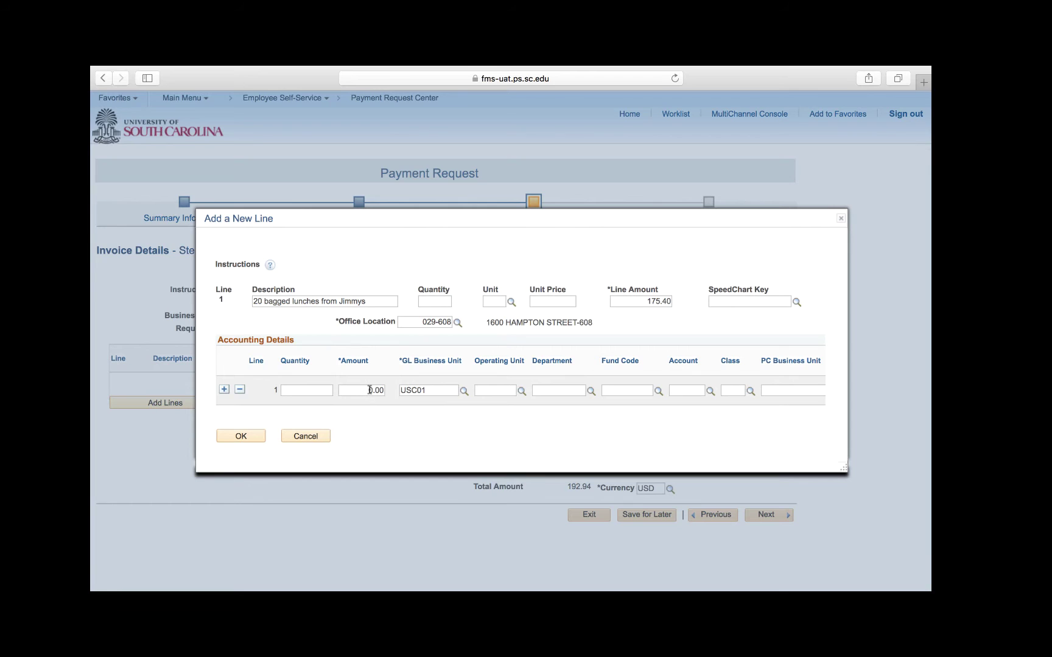
type("1")
key("Delete")
key("Delete")
key("Delete")
key("Delete")
type("75.40")
left_click(493, 392)
type("Cl")
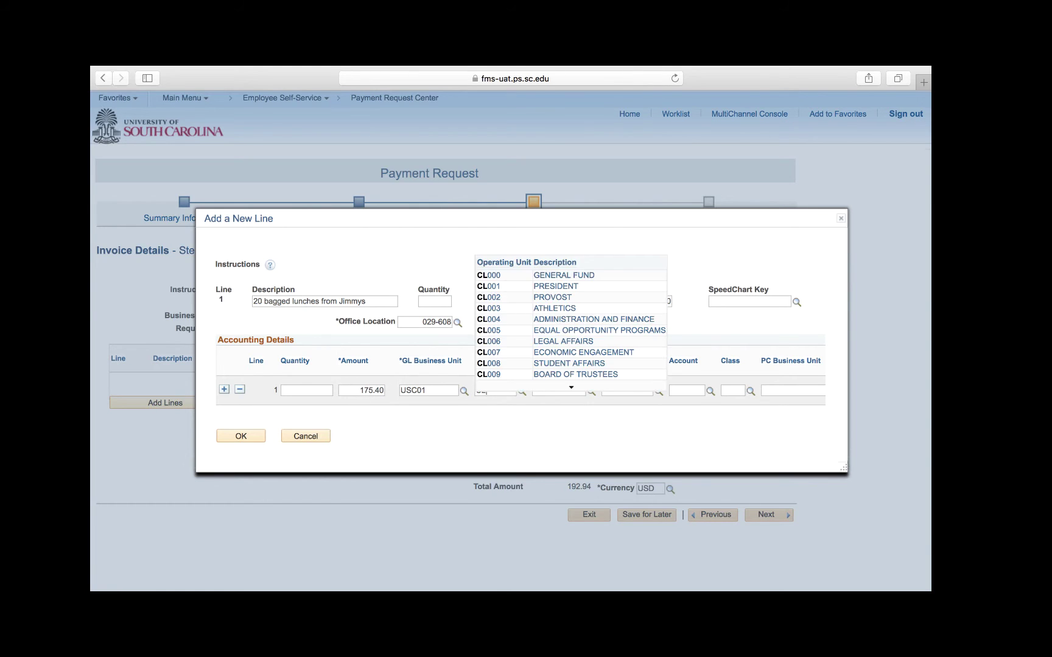
type("008")
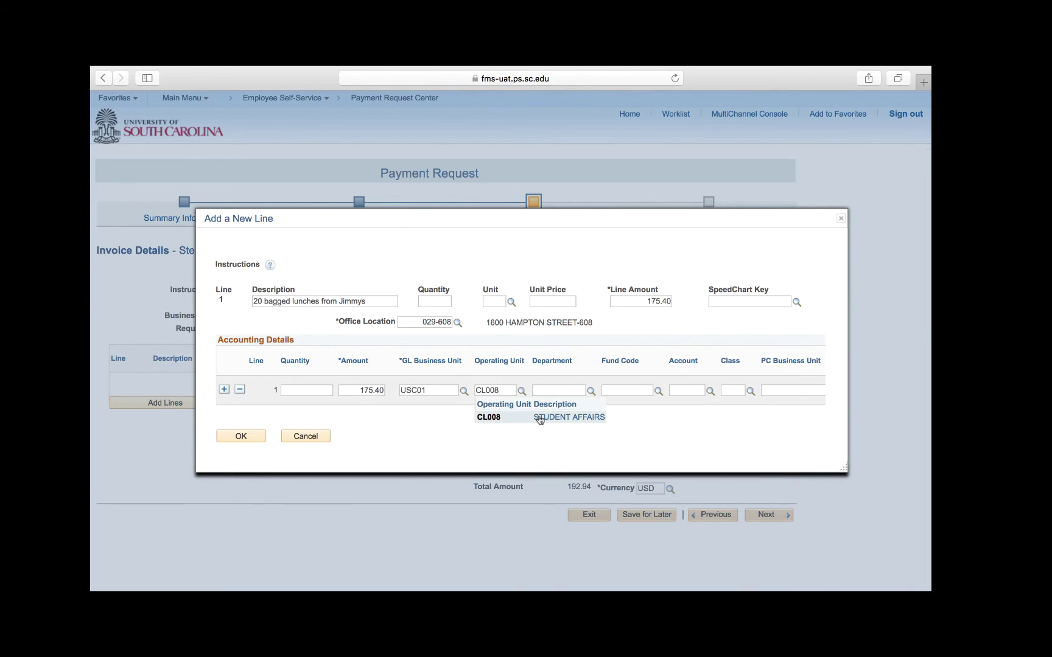
left_click(541, 417)
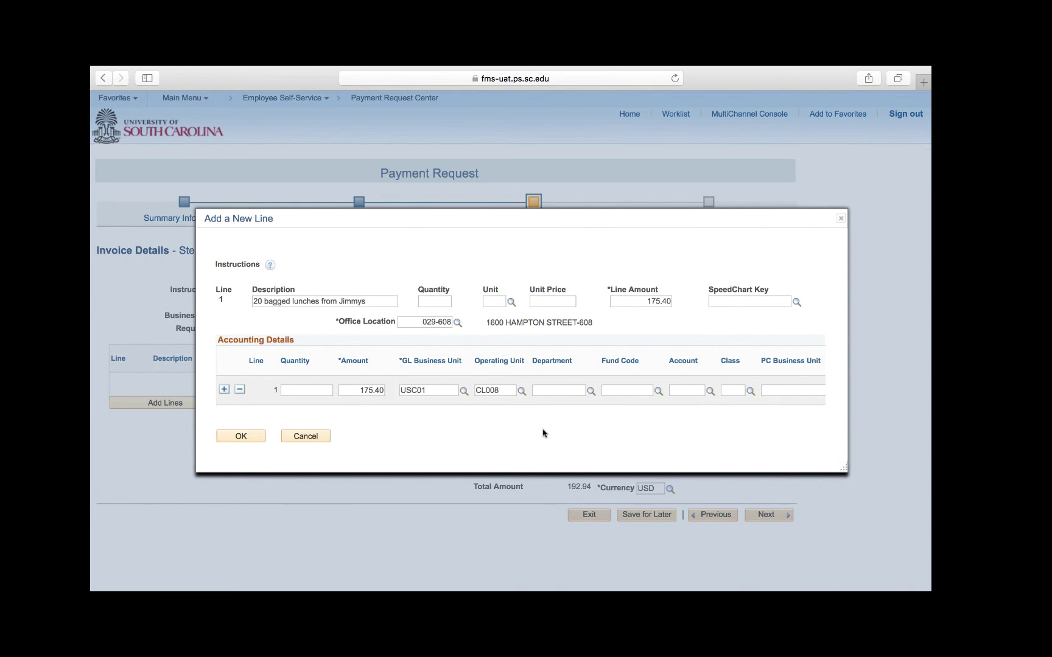
Fill department 708055, fund BR100, account 53005 and class 802 from the suggestion lists.
type("708055")
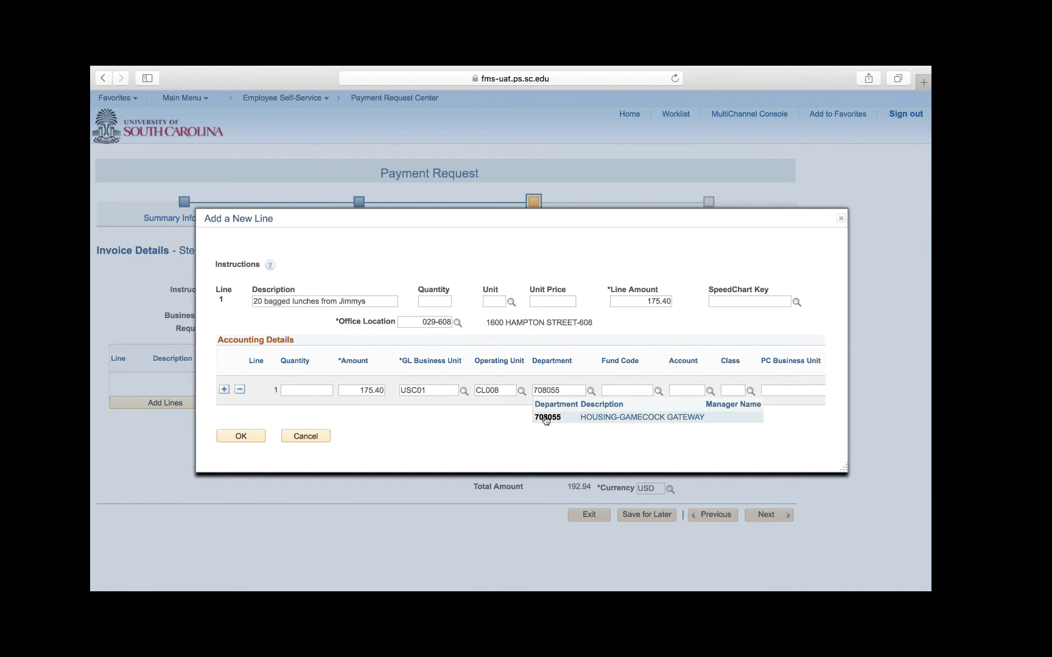
left_click(546, 417)
left_click(625, 391)
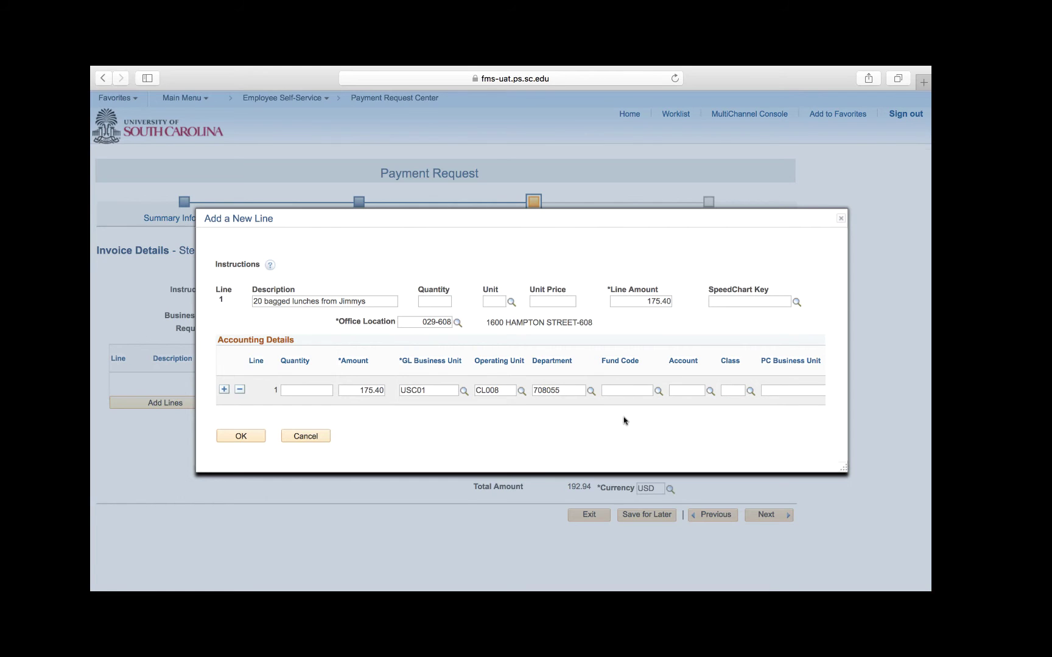
type("BR100")
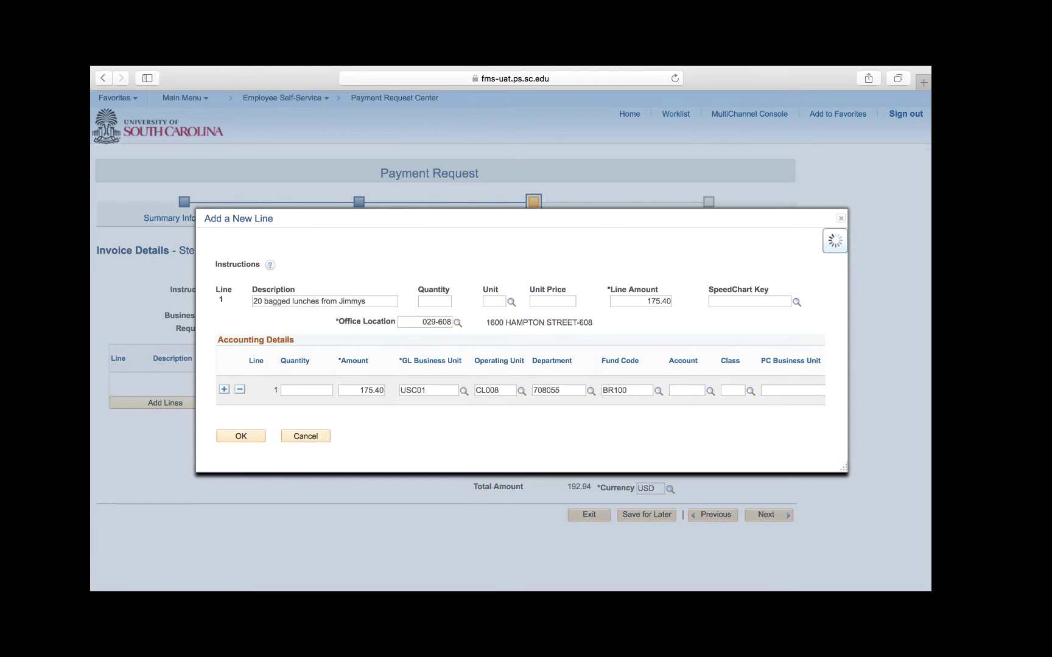
left_click(617, 420)
left_click(674, 391)
type("53005")
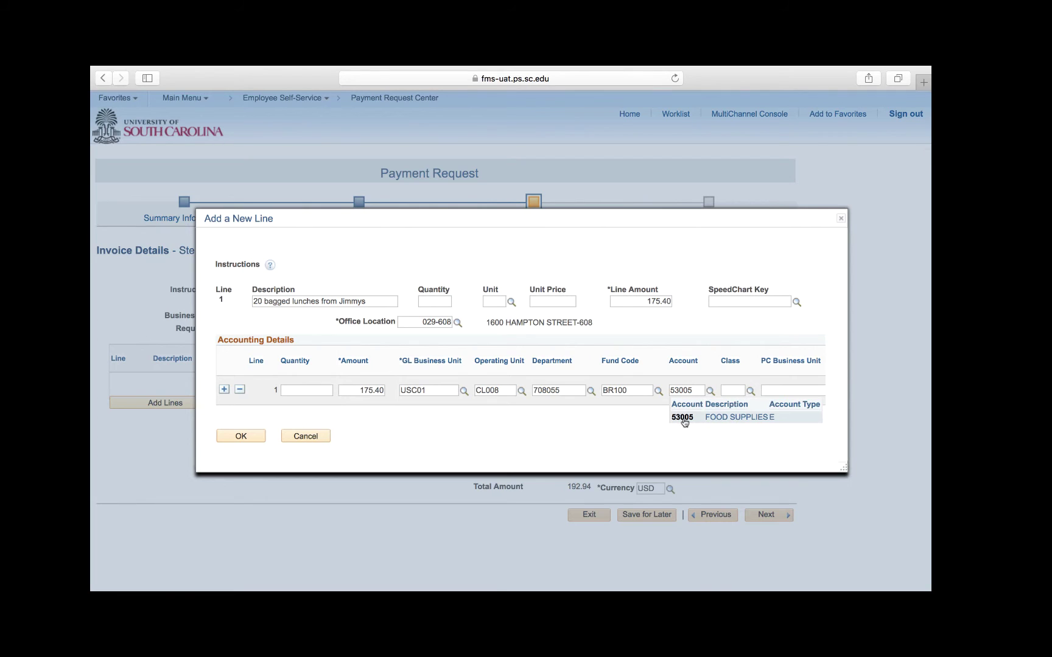
left_click(682, 418)
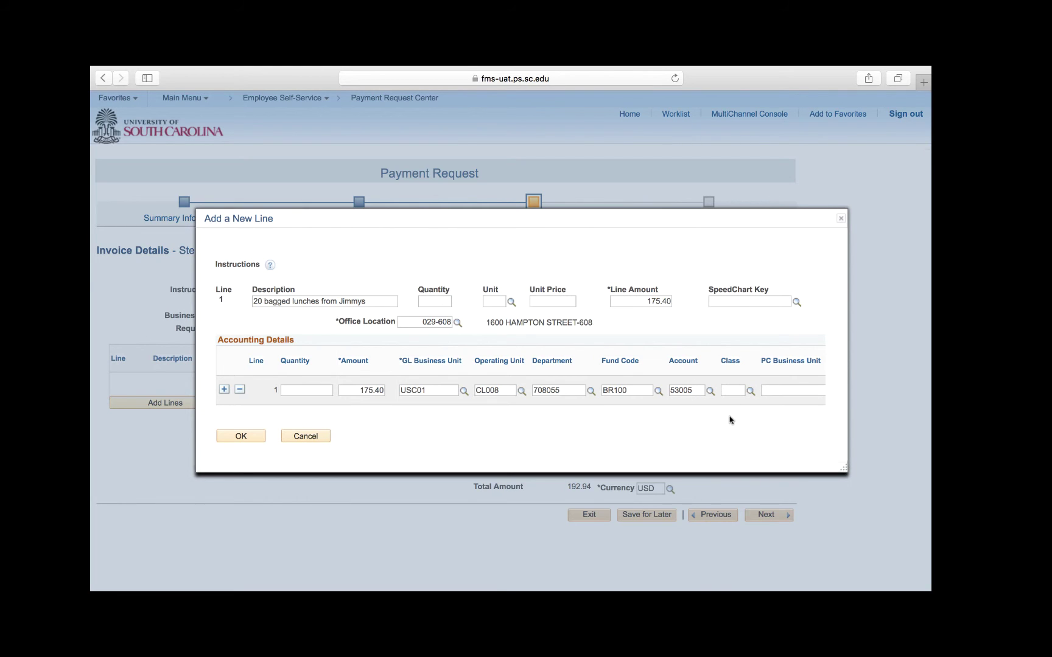
type("802")
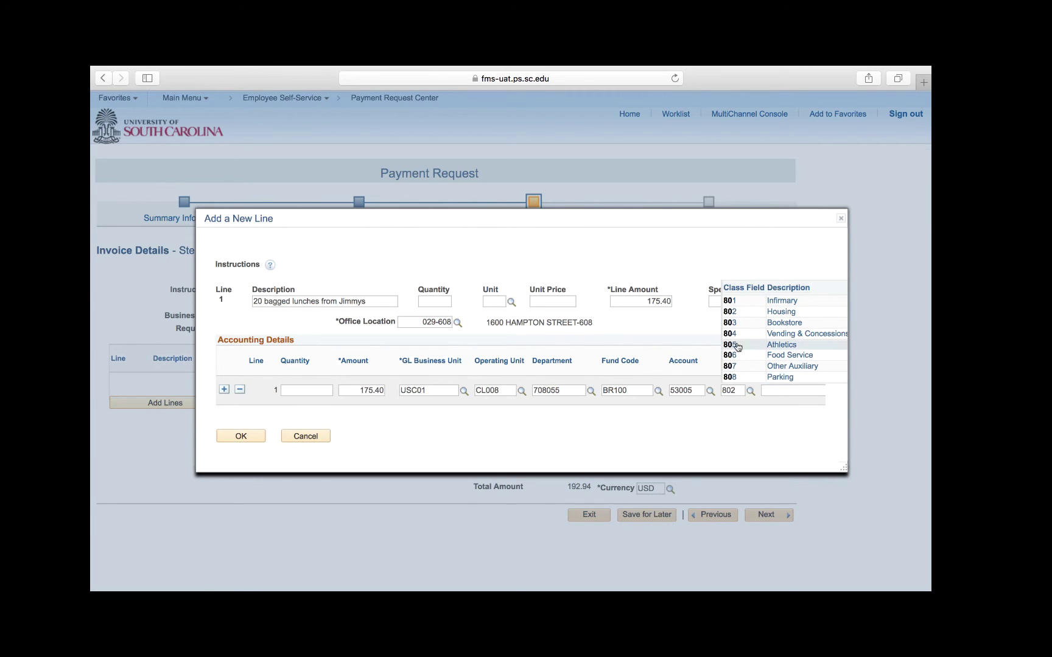
left_click(736, 316)
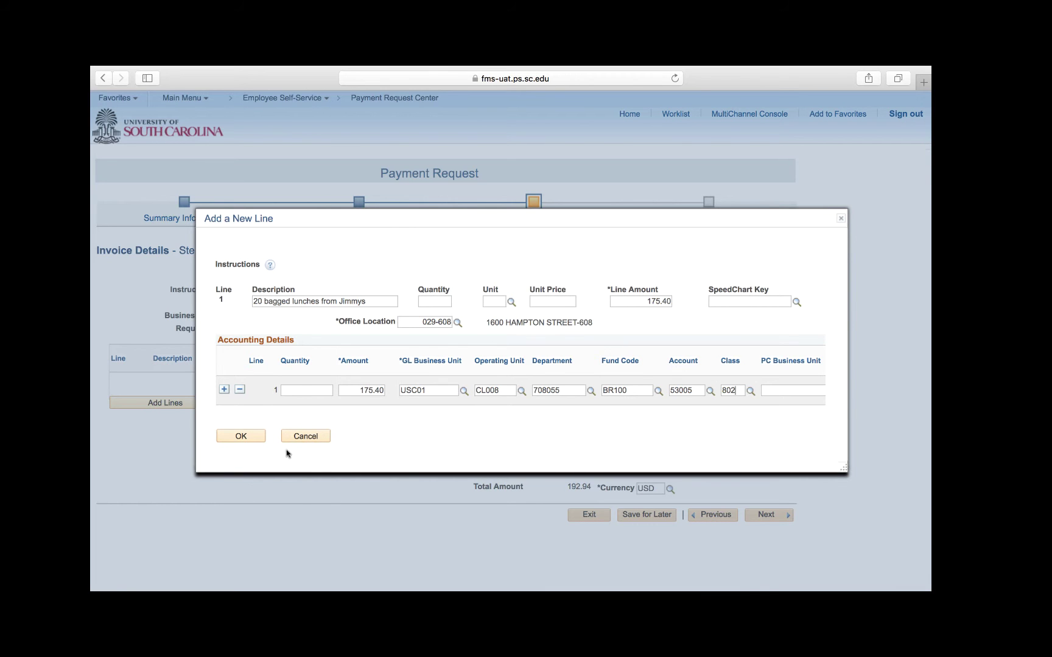
Confirm the Add a New Line dialog to save line 1 and its accounting details.
left_click(241, 437)
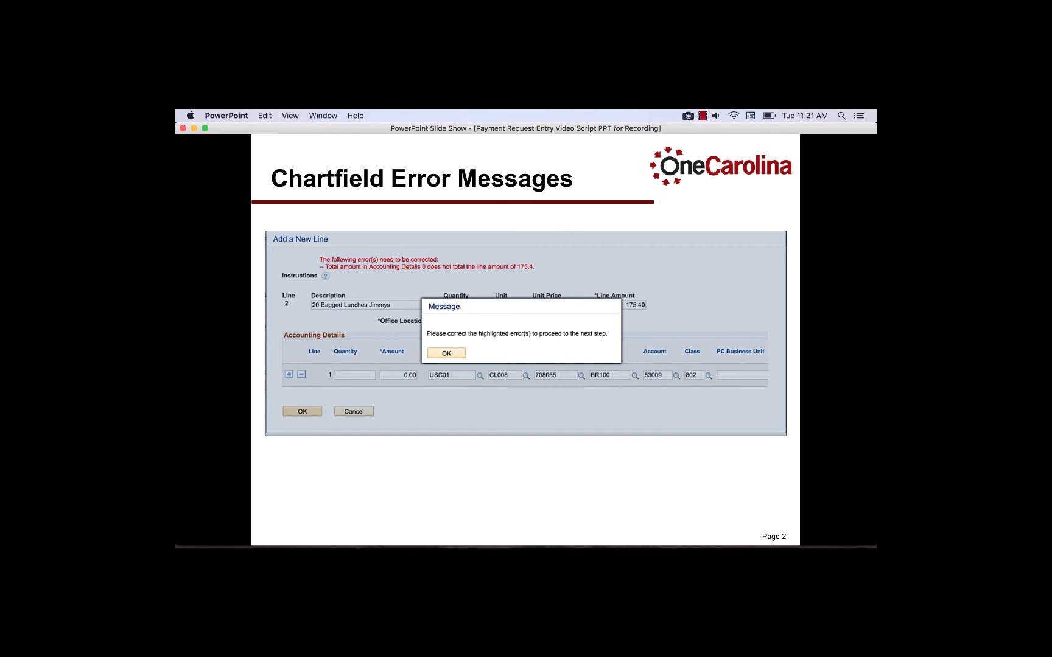
Advance the slide to reveal the navigation path to the USC Dept/Fund Code mapping.
key("Right")
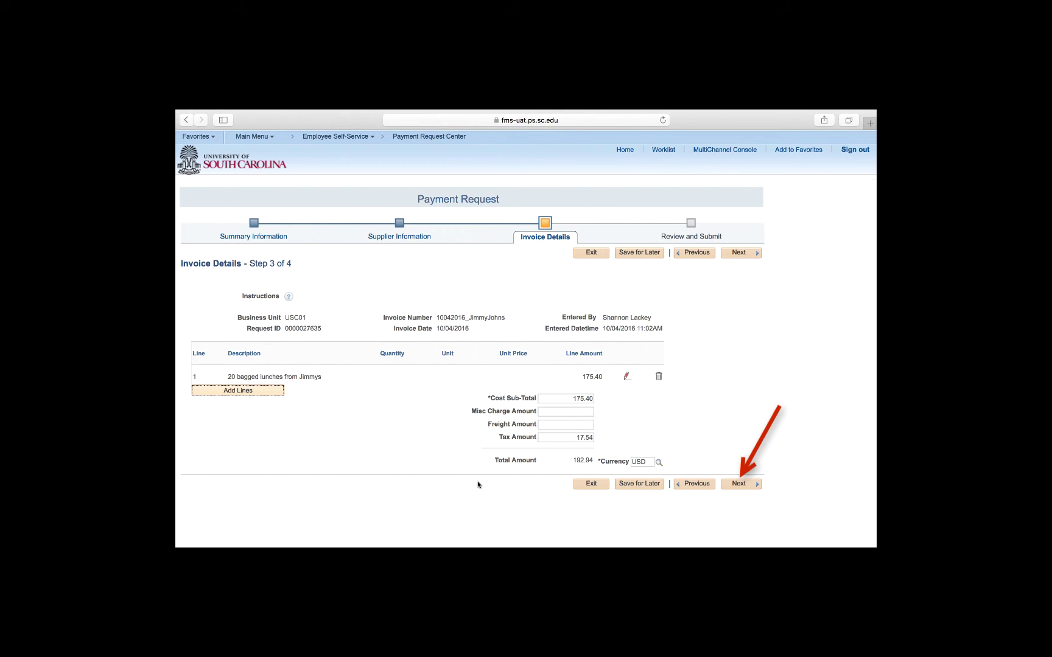
Proceed to Review and Submit and bring up the request's detailed Review Page.
left_click(742, 489)
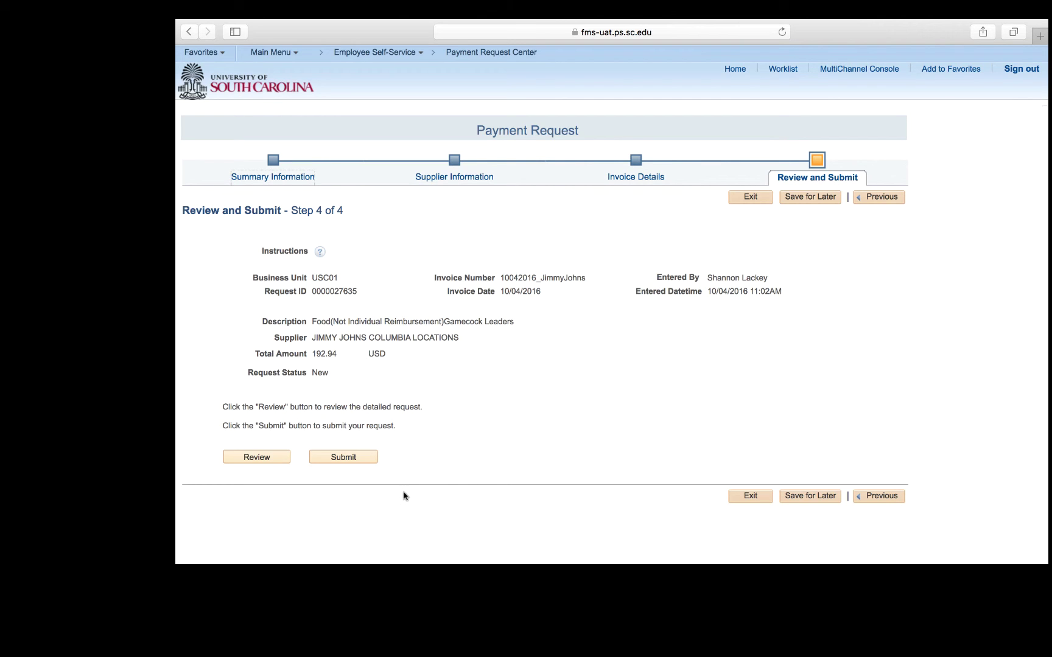
left_click(275, 456)
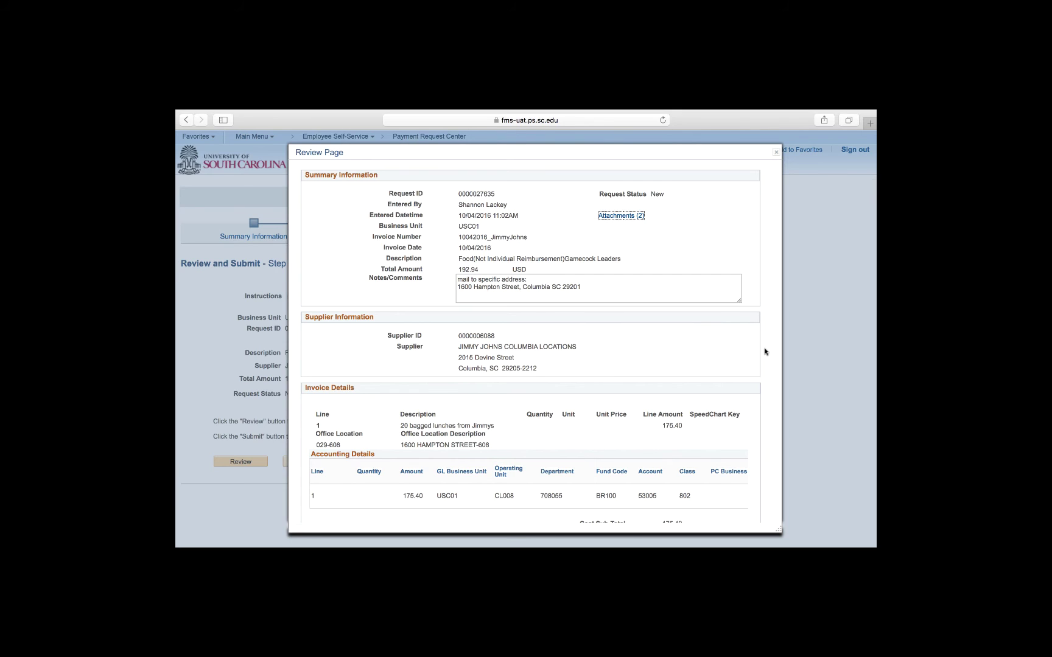
left_click(755, 353)
scroll(642, 492, "down", 5)
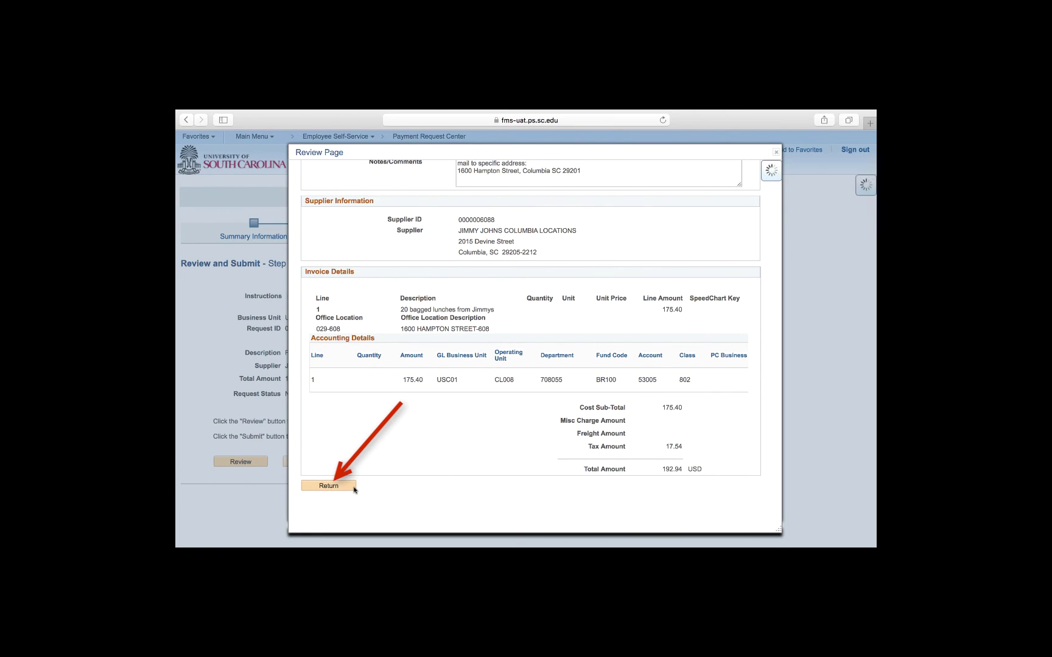
left_click(353, 487)
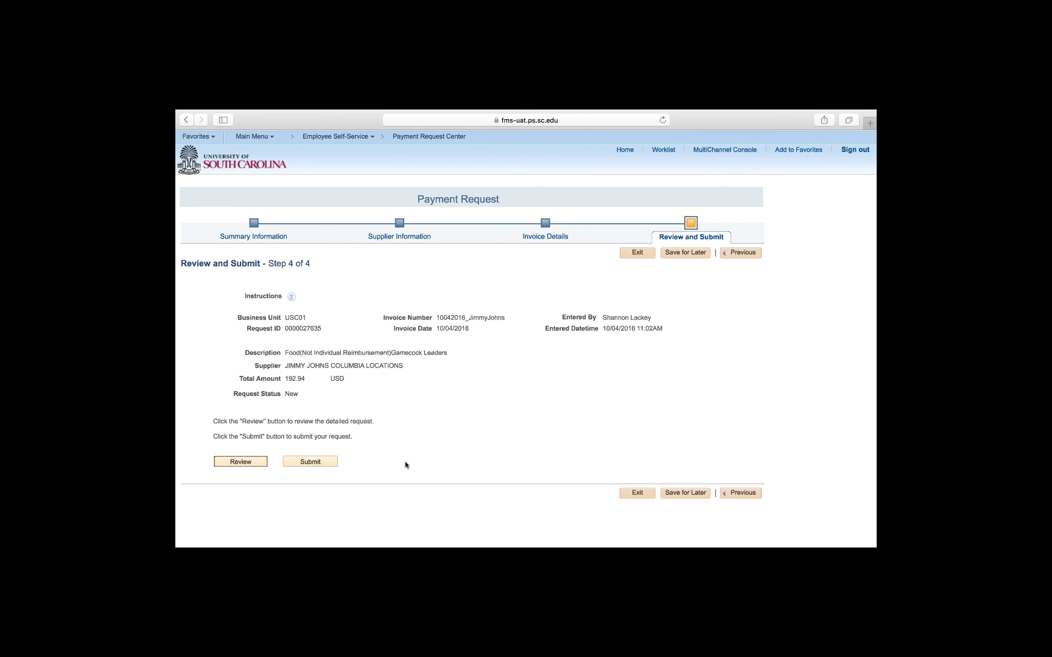
Submit the payment request from the Review and Submit step.
left_click(332, 466)
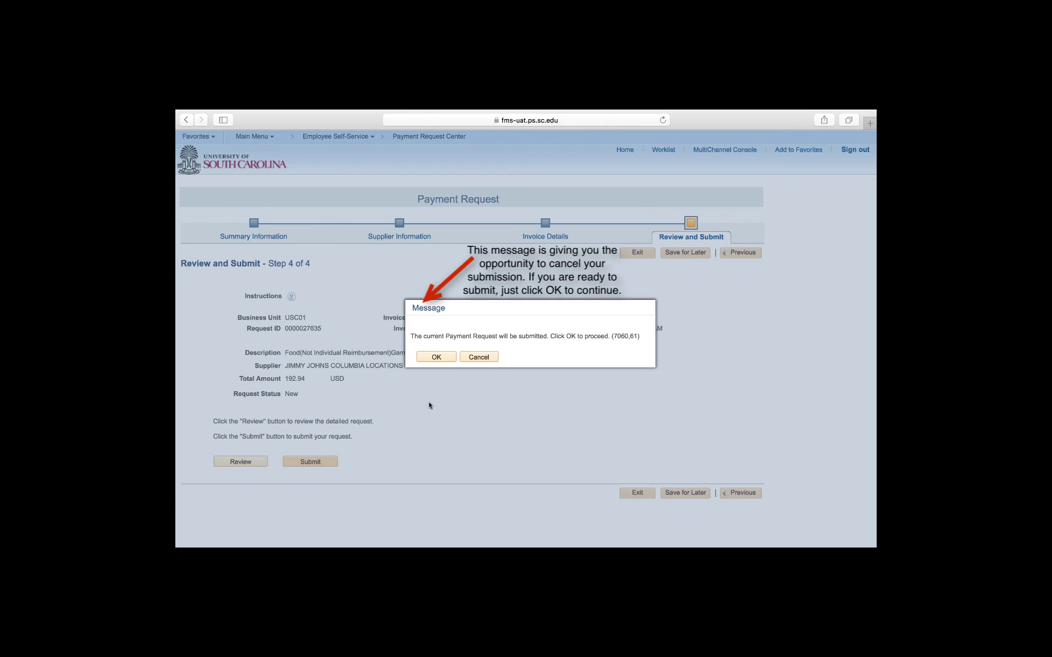
Confirm the warning message so the payment request is submitted.
left_click(436, 359)
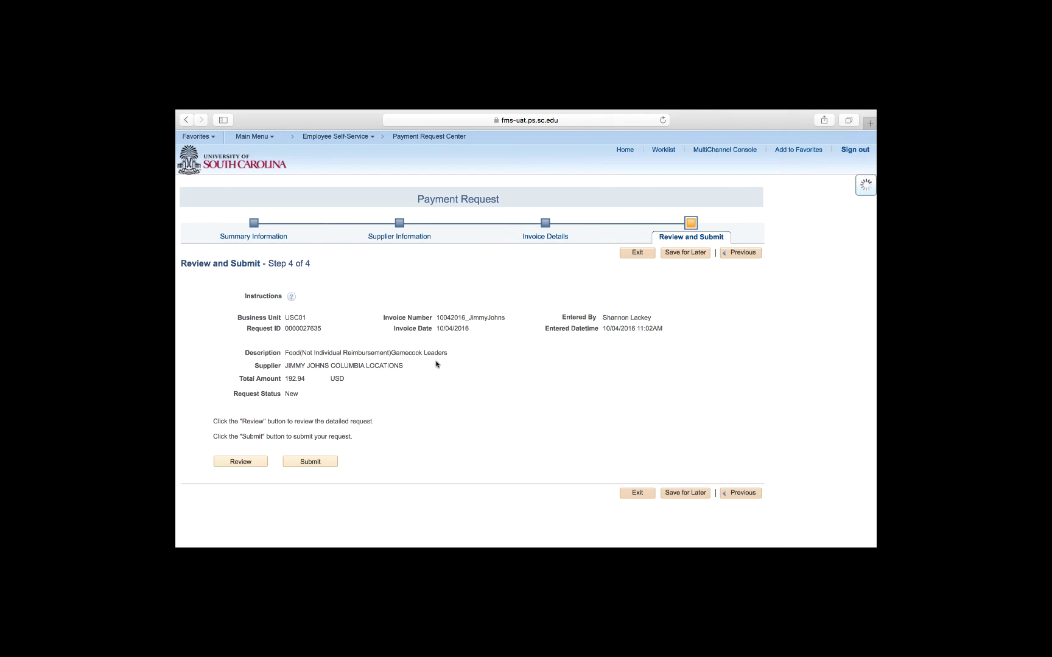